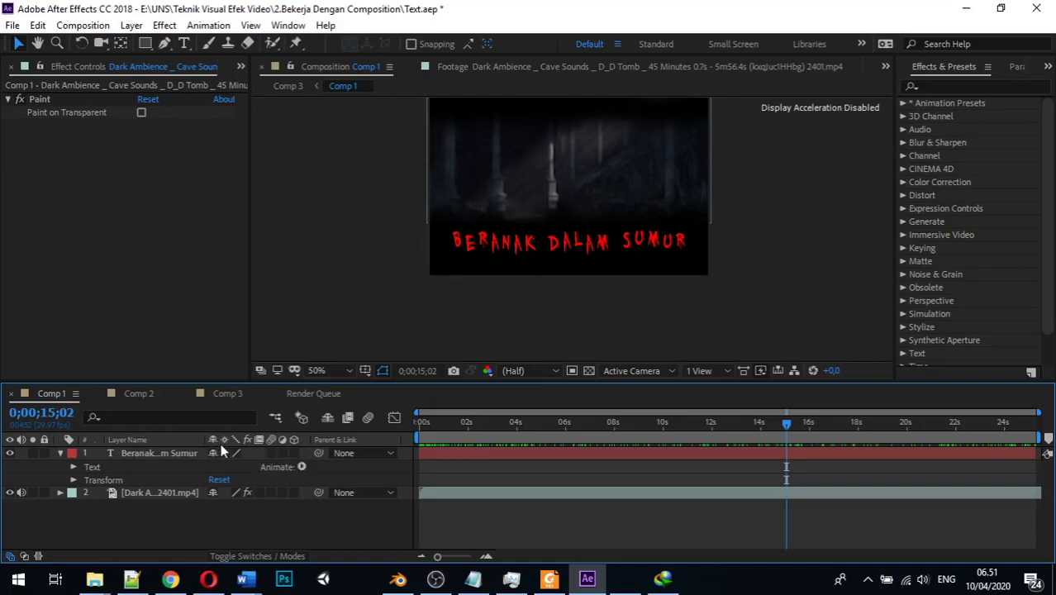
Collapse the expanded properties of the Beranak Dalam Sumur text layer in Comp 1
left_click(125, 457)
left_click(62, 454)
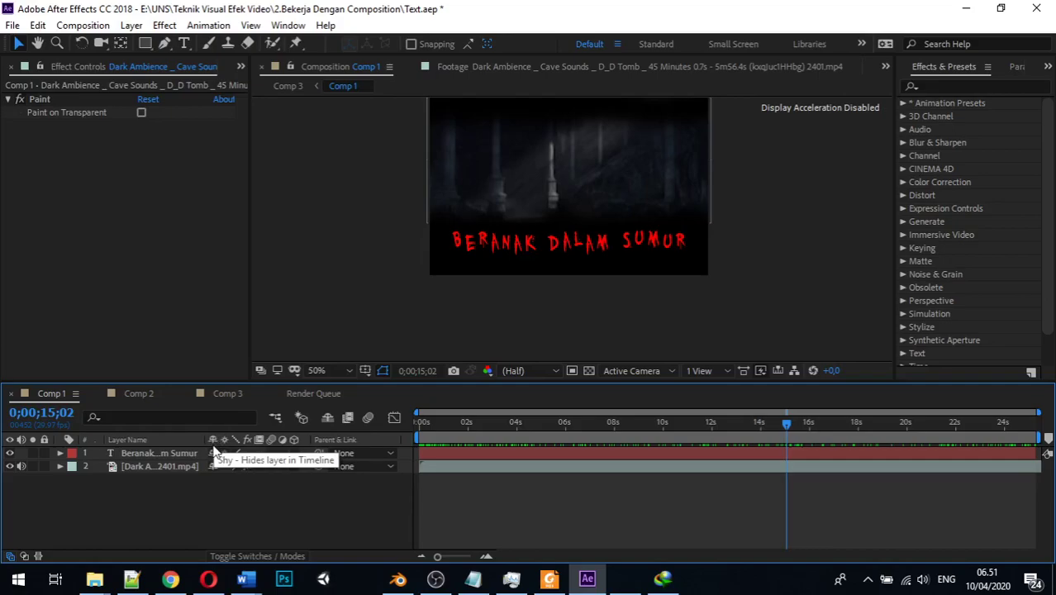
left_click(206, 454)
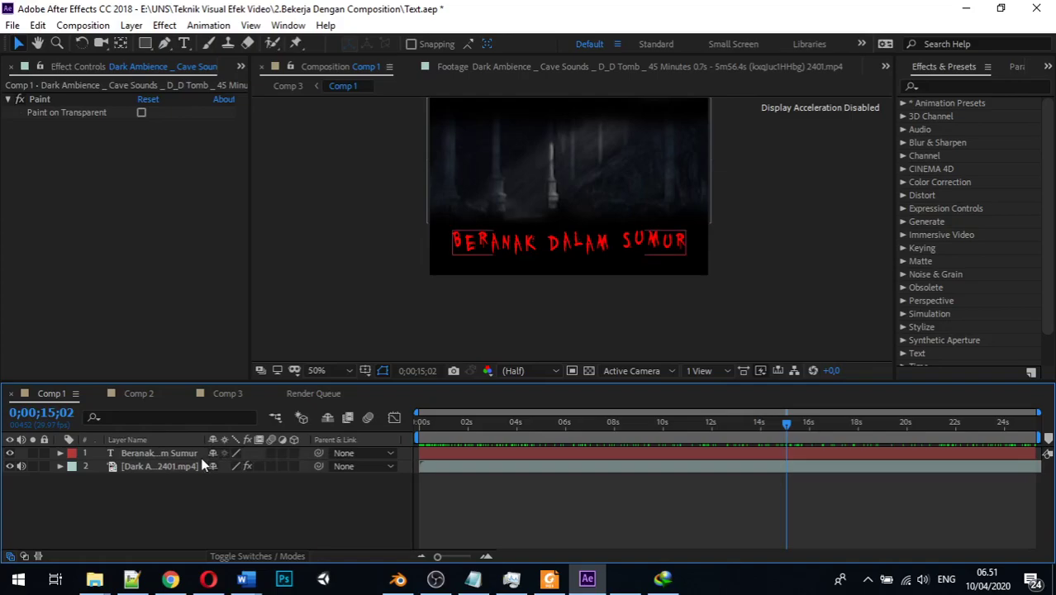
left_click(215, 449)
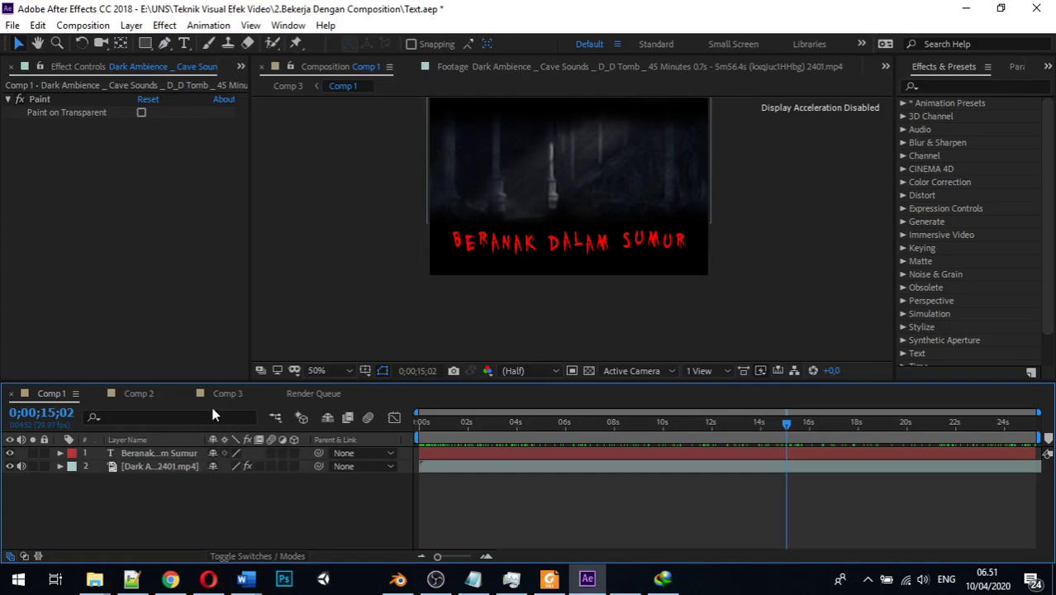
left_click(93, 103)
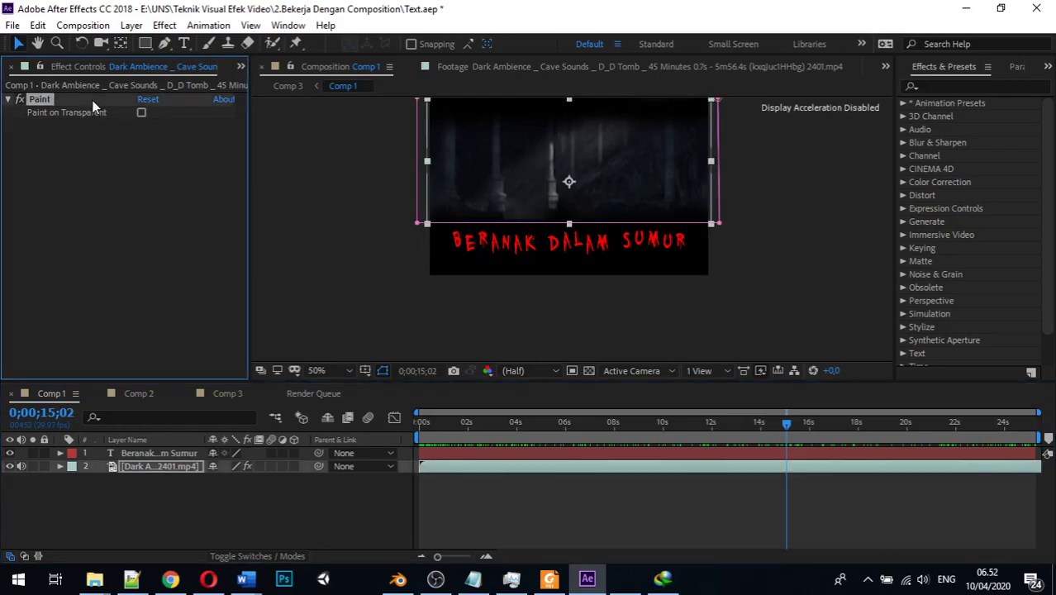
left_click(270, 486)
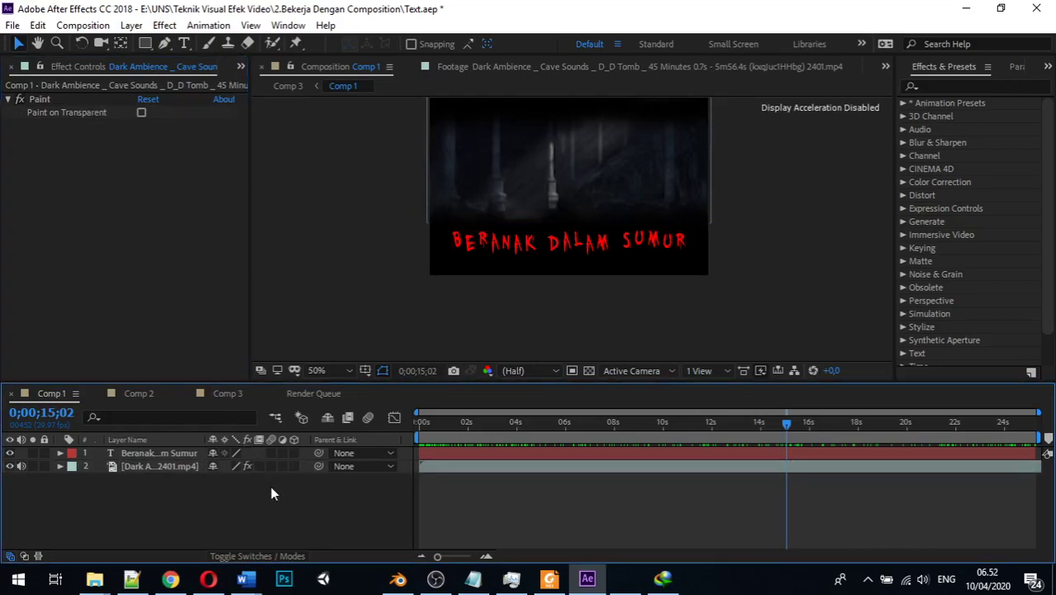
Mark both the text layer and the video layer as shy and hide shy layers in the timeline
left_click(242, 453)
left_click(175, 453)
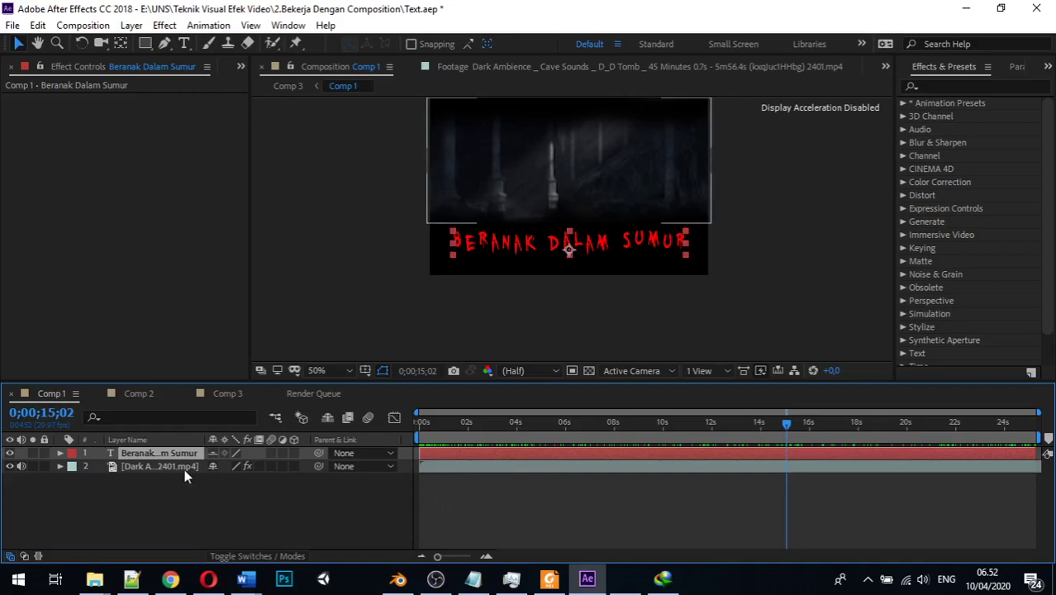
left_click(327, 419)
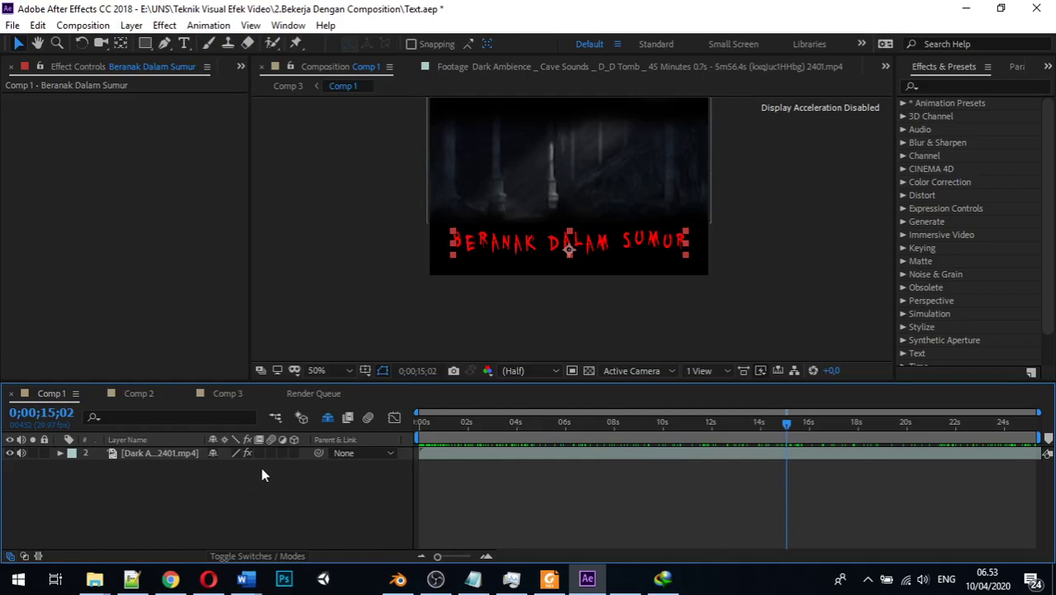
left_click(213, 457)
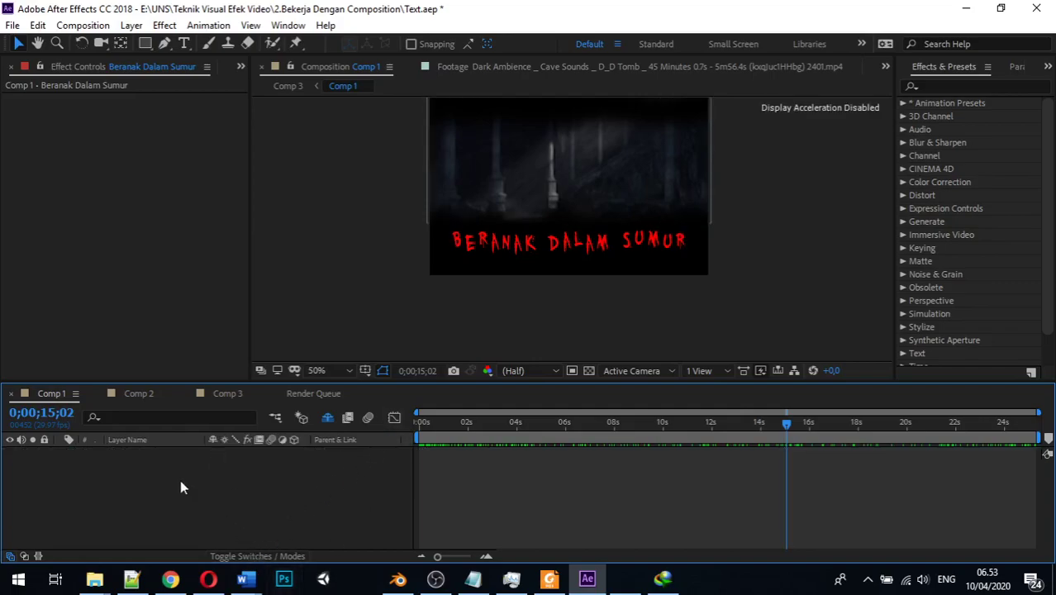
Unmark the video layer as shy so that hiding shy layers hides only the text layer
left_click(326, 418)
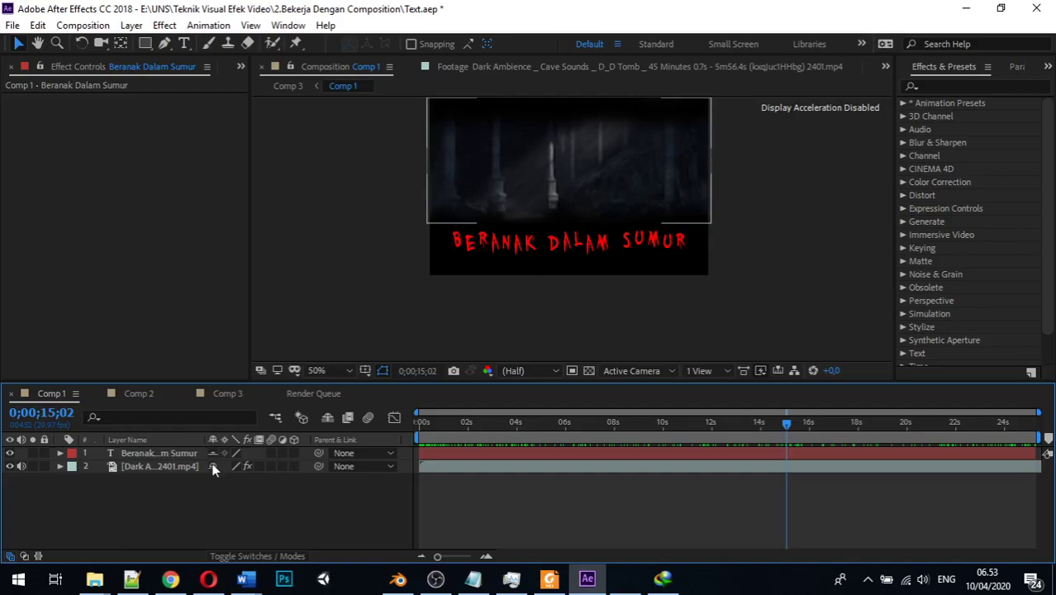
left_click(215, 460)
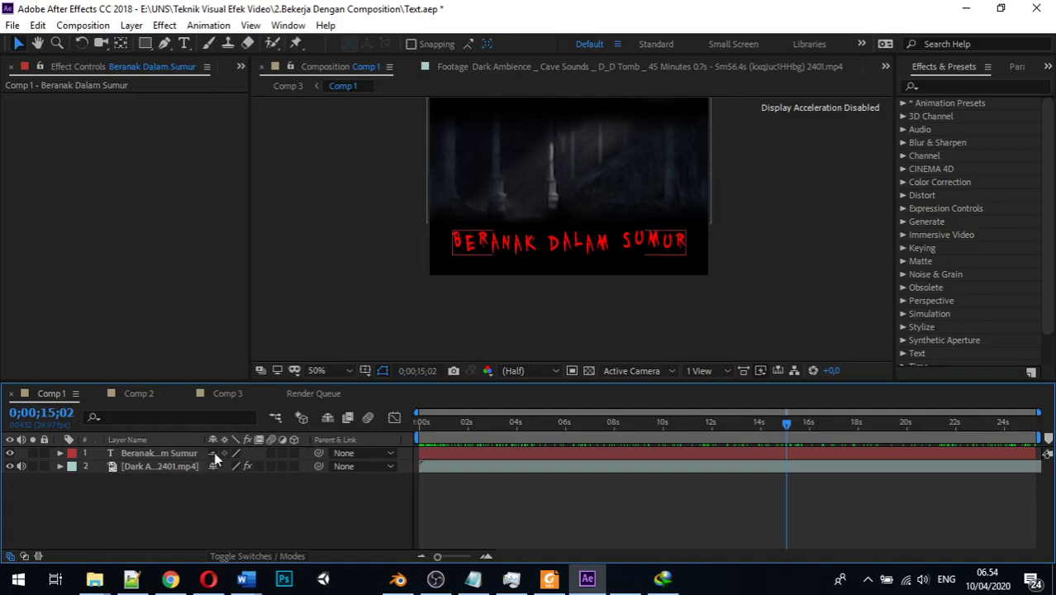
left_click(328, 418)
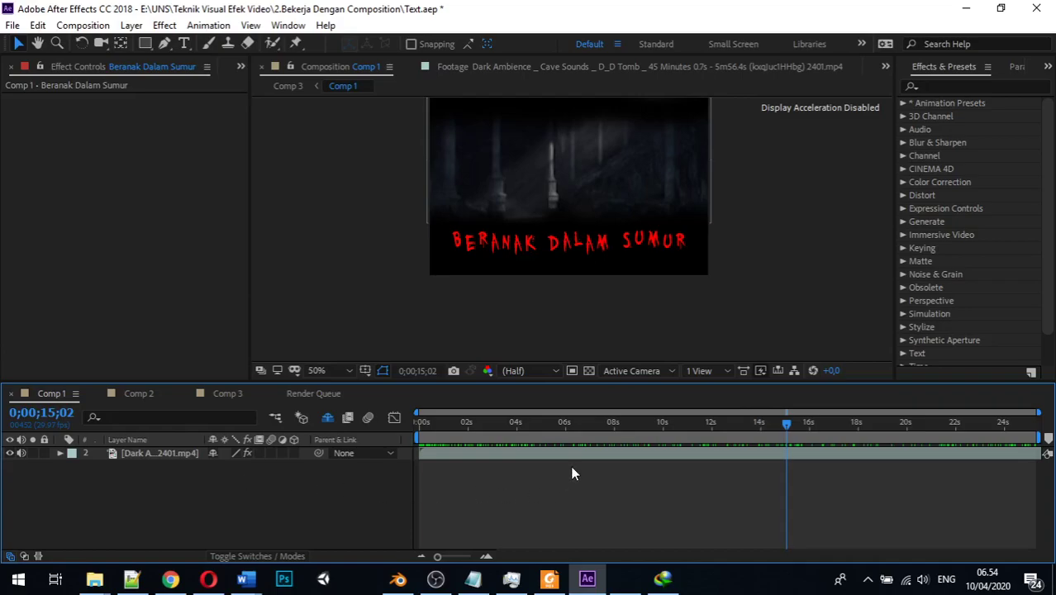
Show the hidden text layer in the timeline again and unmark it as shy
left_click(604, 458)
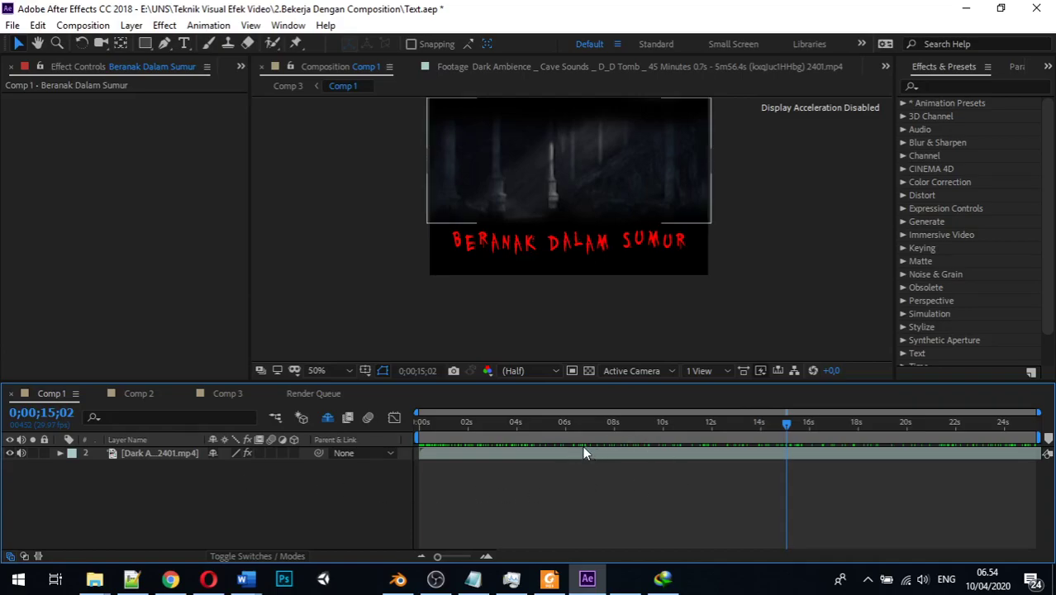
left_click(429, 508)
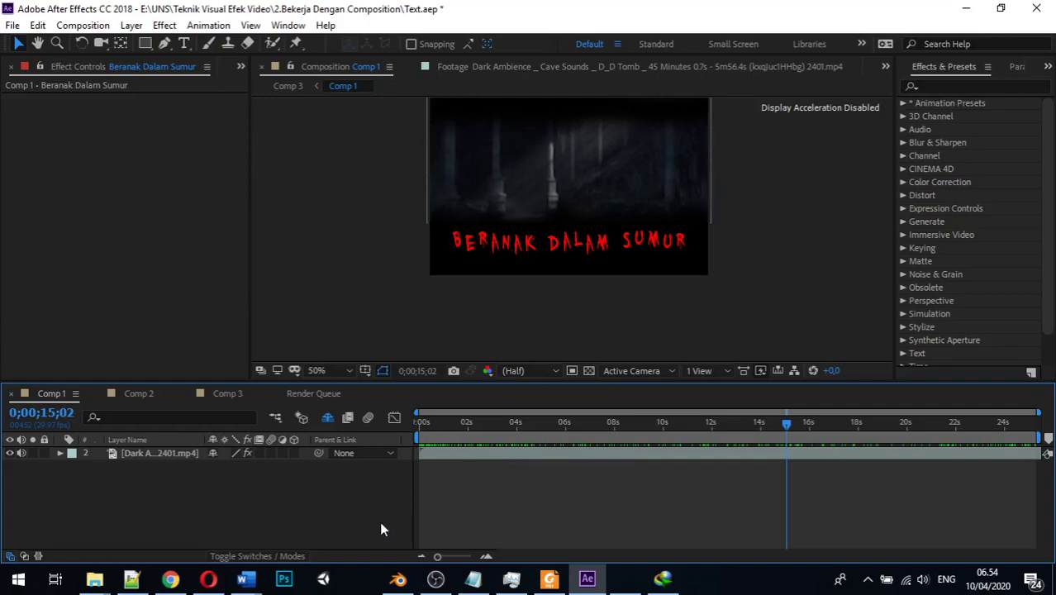
left_click(328, 418)
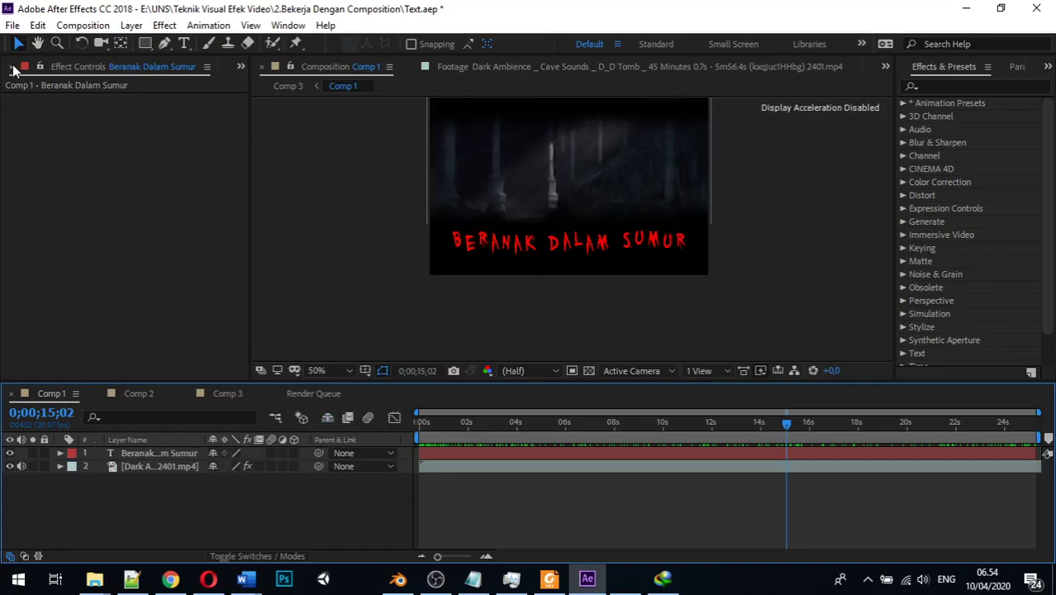
Display the project's list of compositions and footage in place of the text layer's effect controls
left_click(47, 70)
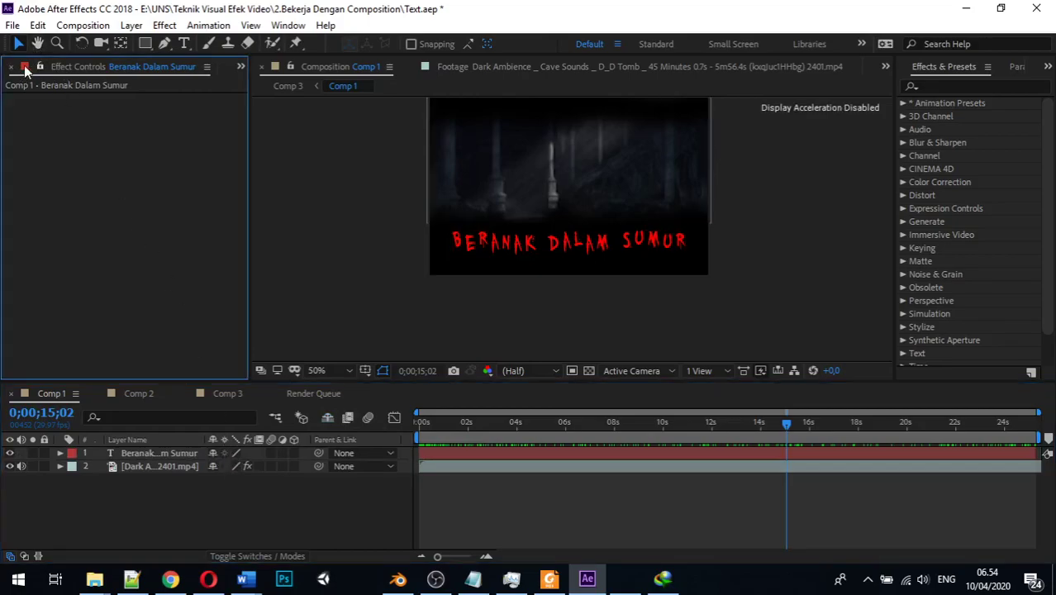
left_click(238, 66)
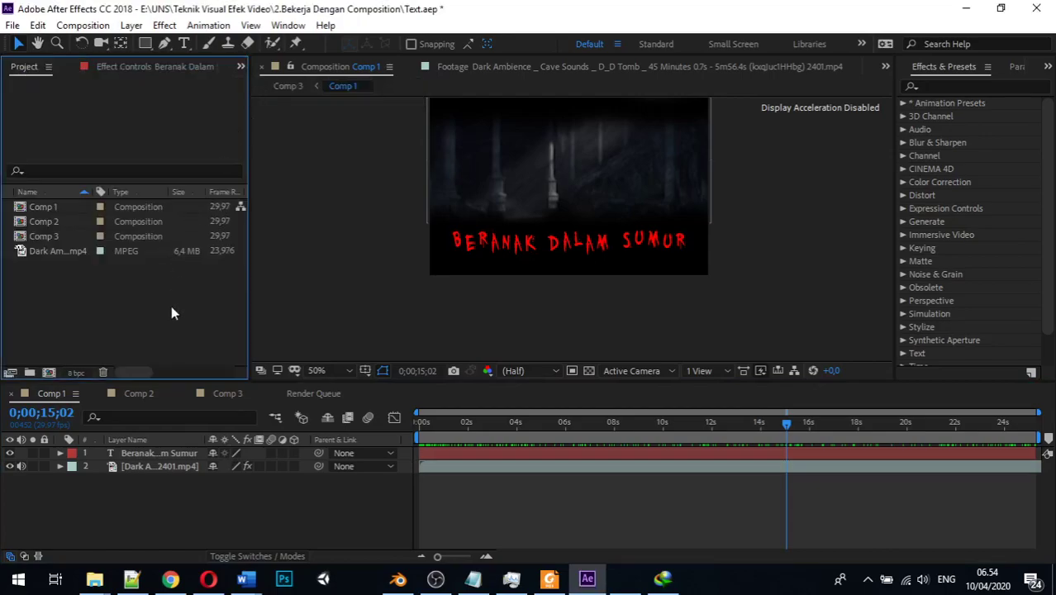
left_click(139, 494)
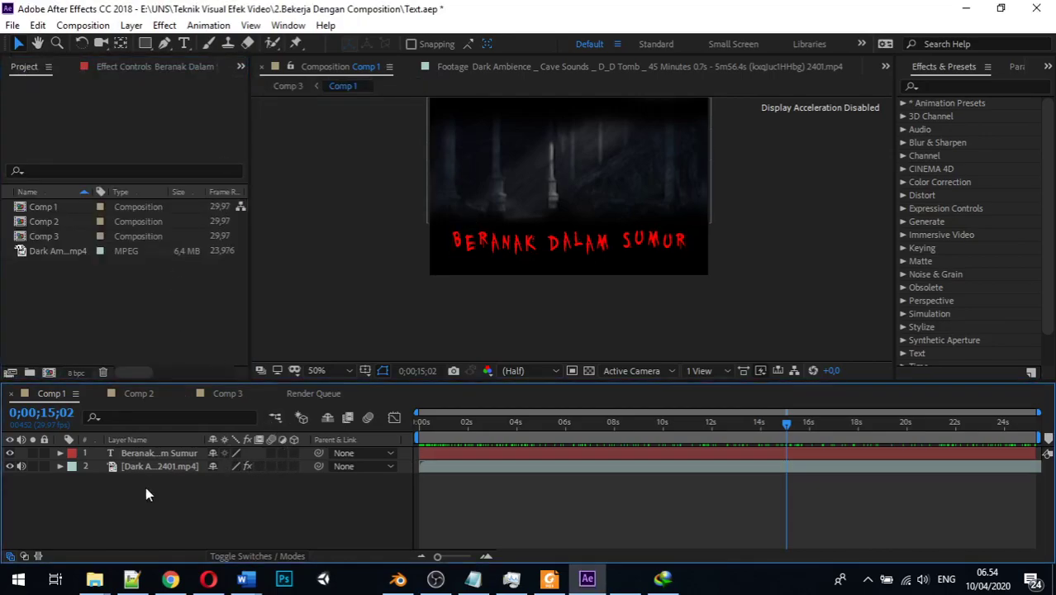
left_click(229, 453)
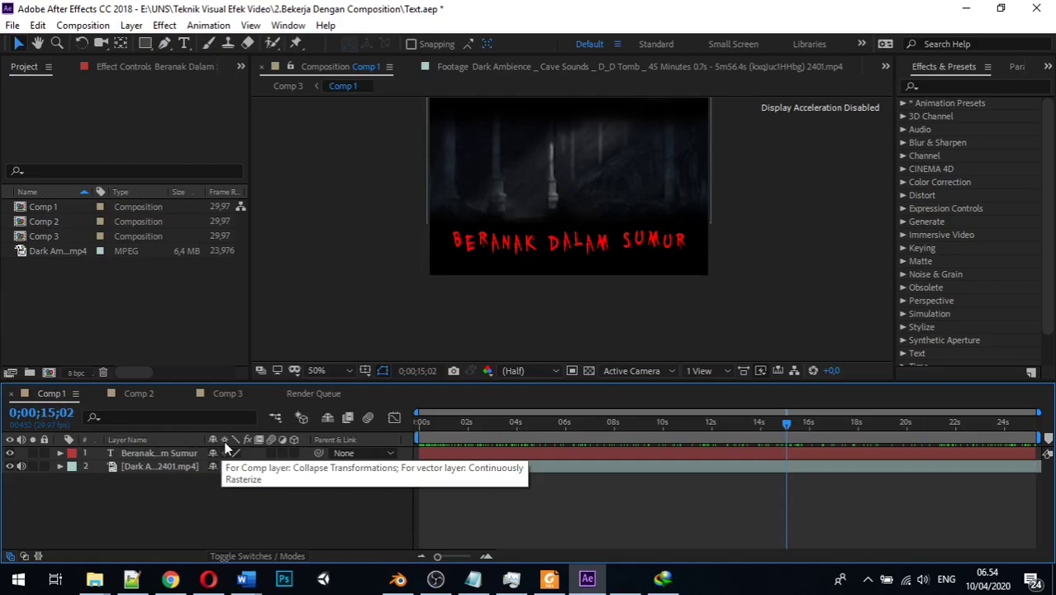
Import Mouse.ai from the 01 folder in File Explorer and place it in Comp 1 above the red title
mouse_move(94, 579)
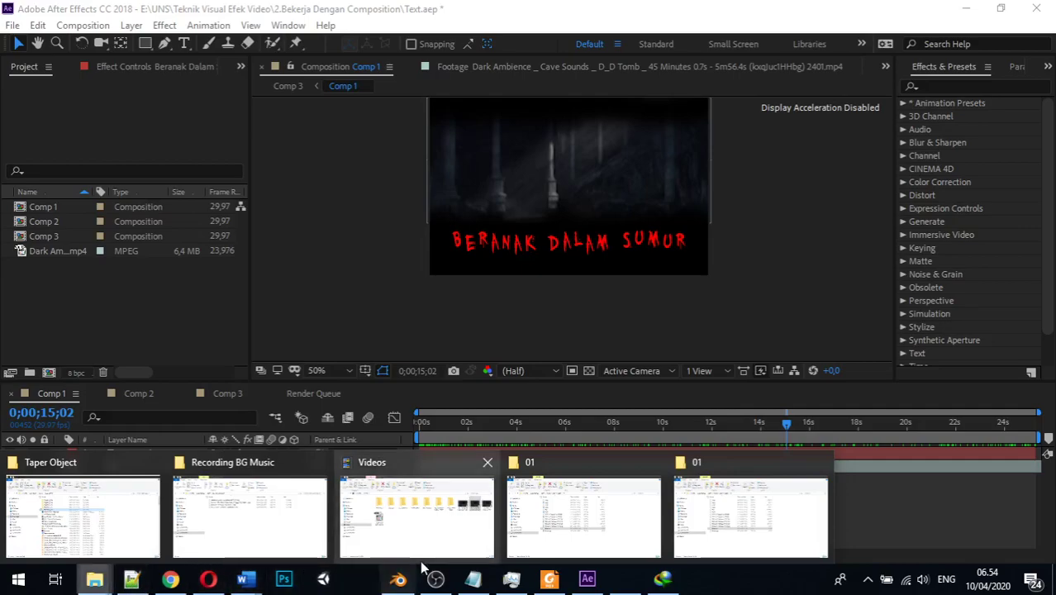
mouse_move(657, 533)
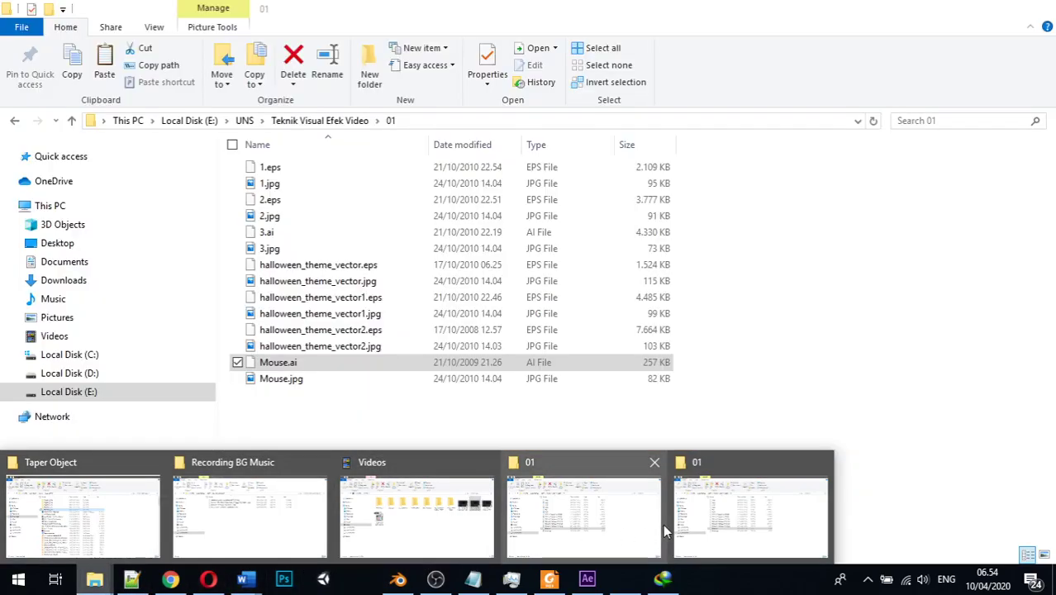
left_click(592, 520)
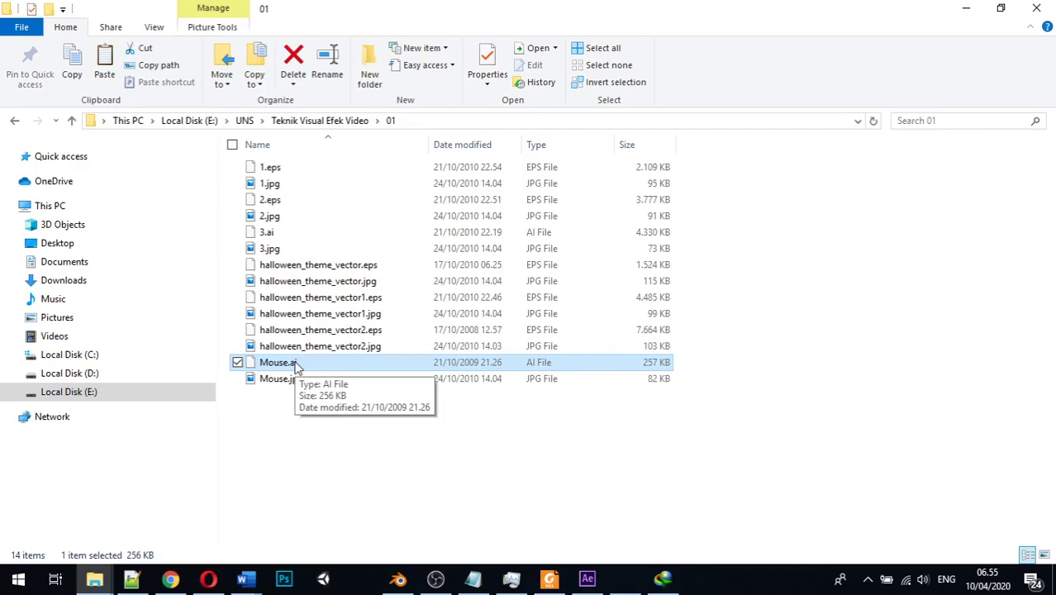
left_click_drag(295, 368, 48, 280)
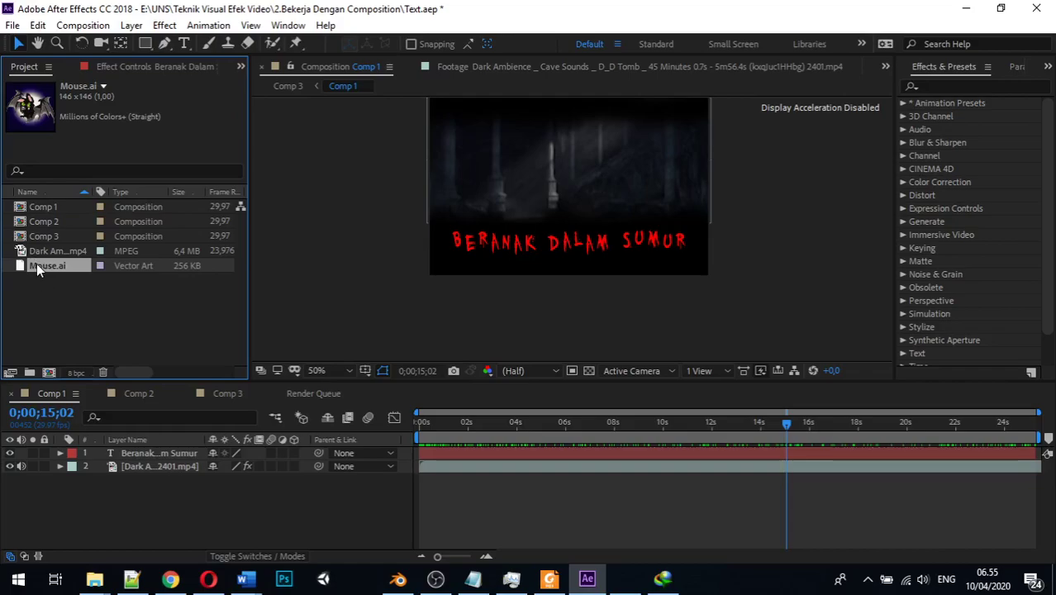
left_click_drag(36, 263, 573, 165)
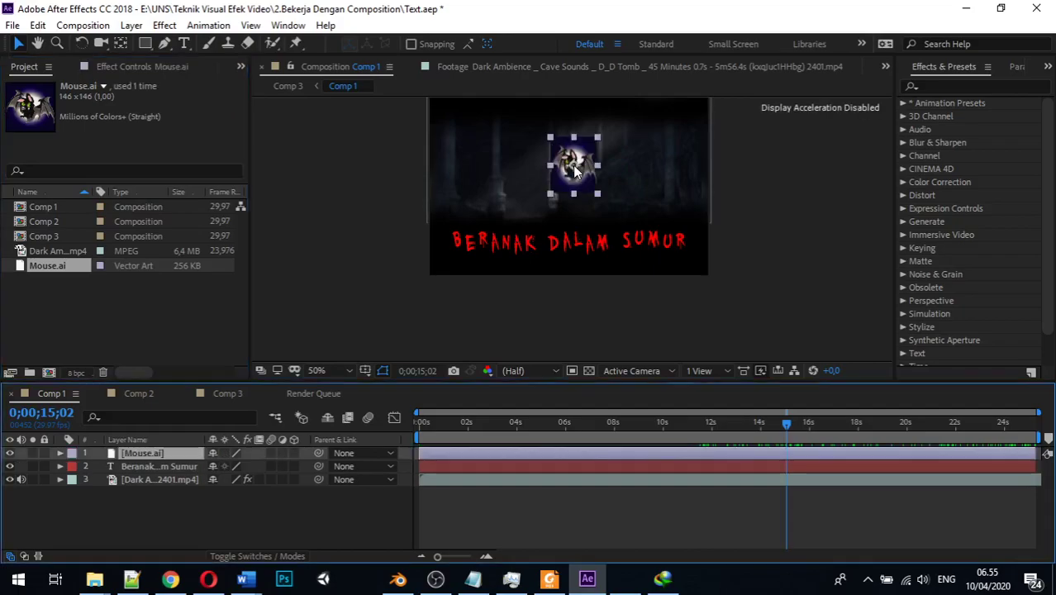
Examine the edges of the Mouse.ai bat artwork in the composition at magnifications up to 400%
scroll(576, 170, "up", 4)
scroll(573, 165, "down", 2)
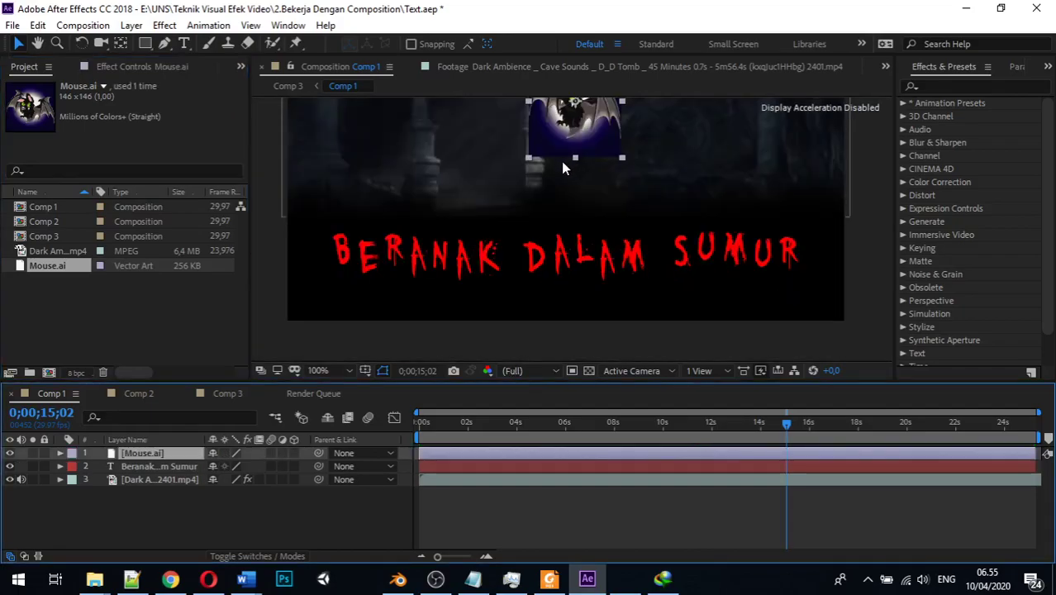
scroll(556, 158, "down", 2)
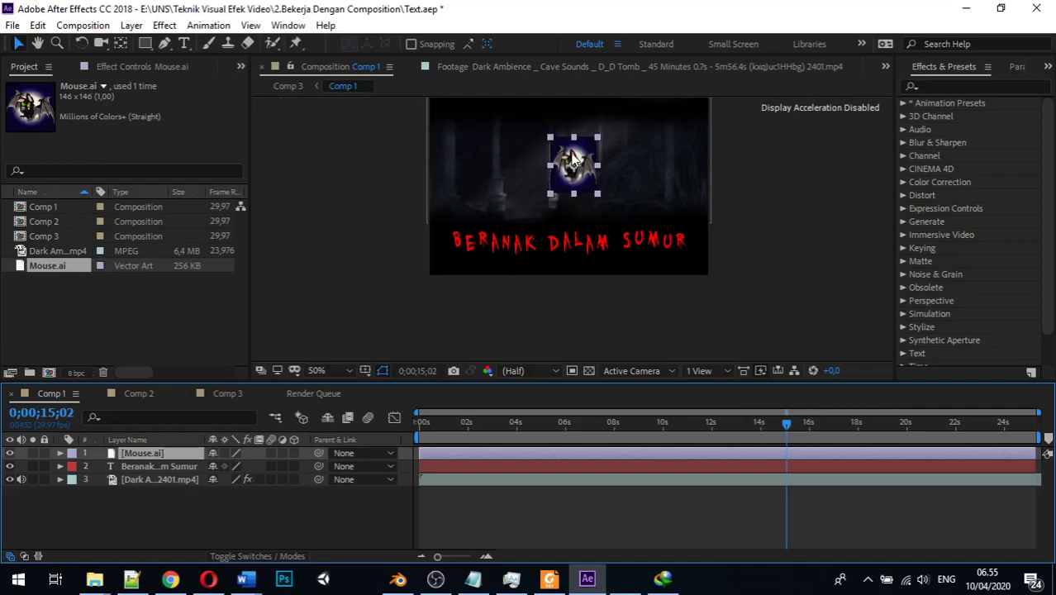
scroll(572, 163, "up", 2)
left_click_drag(577, 157, 583, 157)
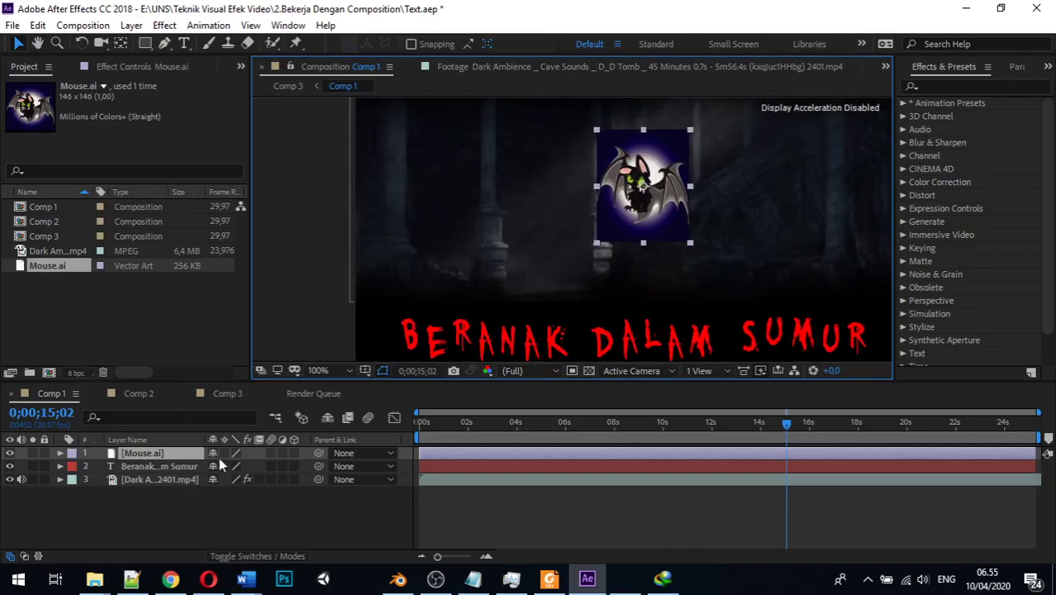
scroll(574, 214, "up", 4)
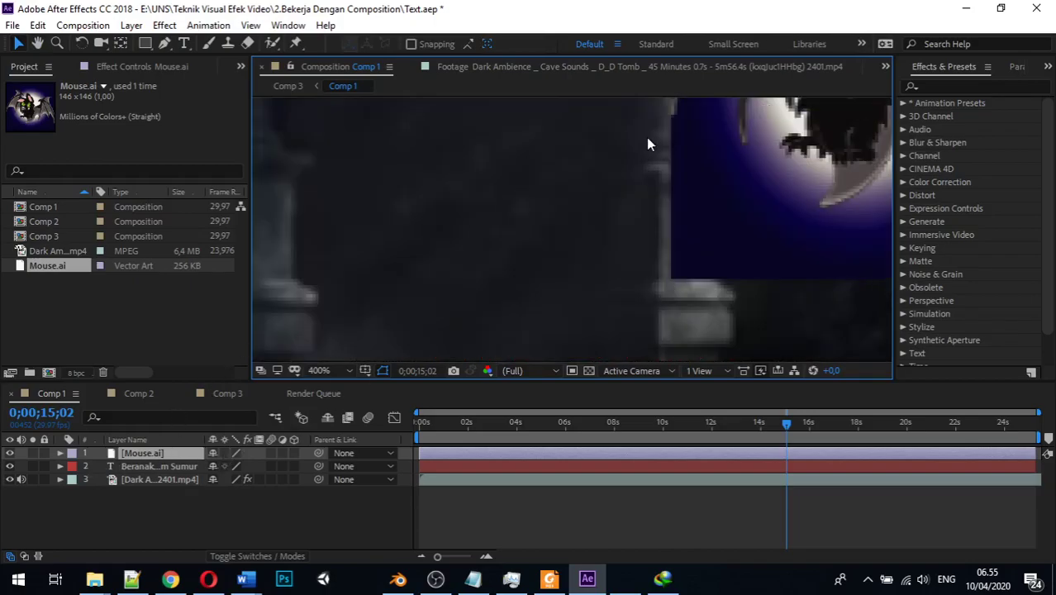
left_click_drag(665, 147, 344, 325)
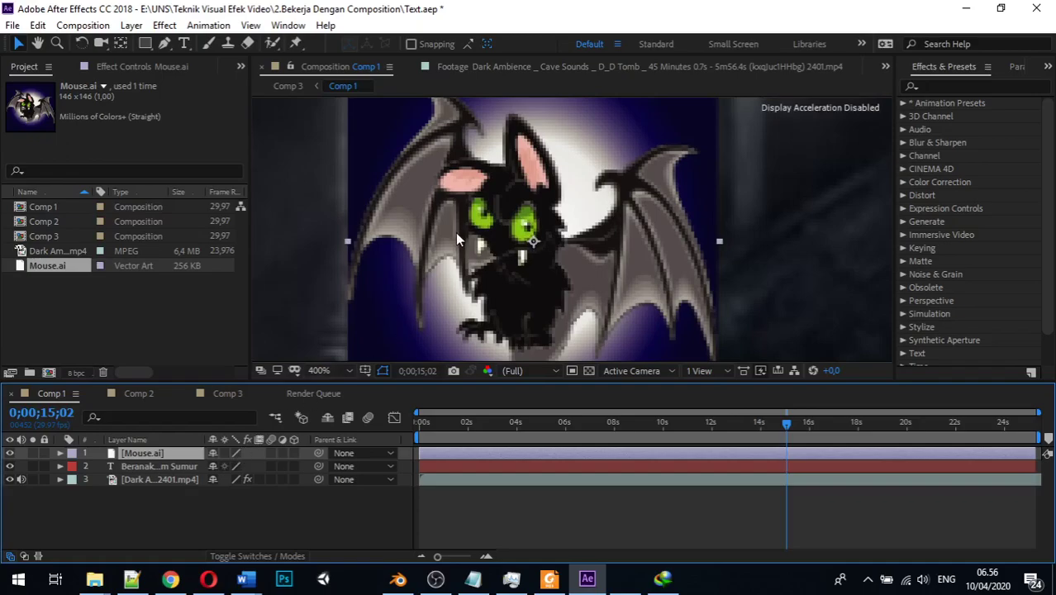
key("comma")
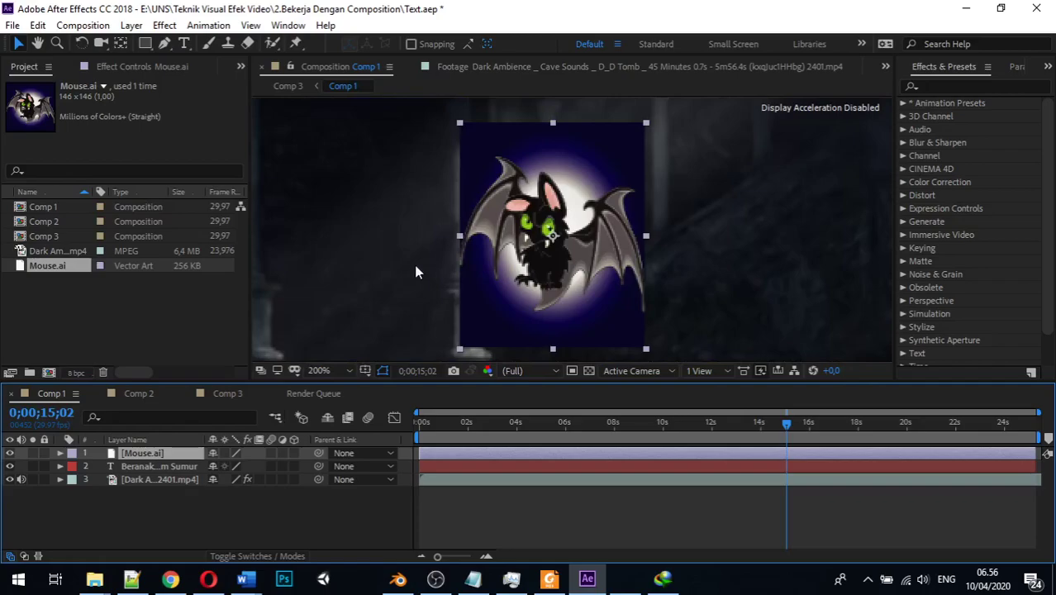
Toggle the Mouse.ai layer's quality between draft and best to compare its rendering, finishing on best quality
left_click(236, 453)
scroll(418, 276, "up", 3)
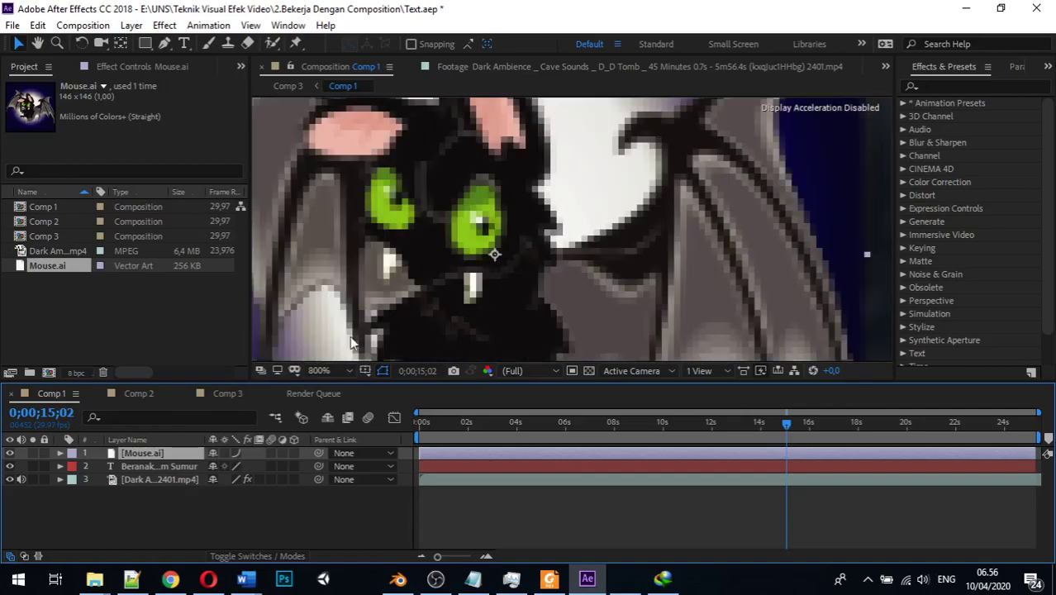
left_click(236, 453)
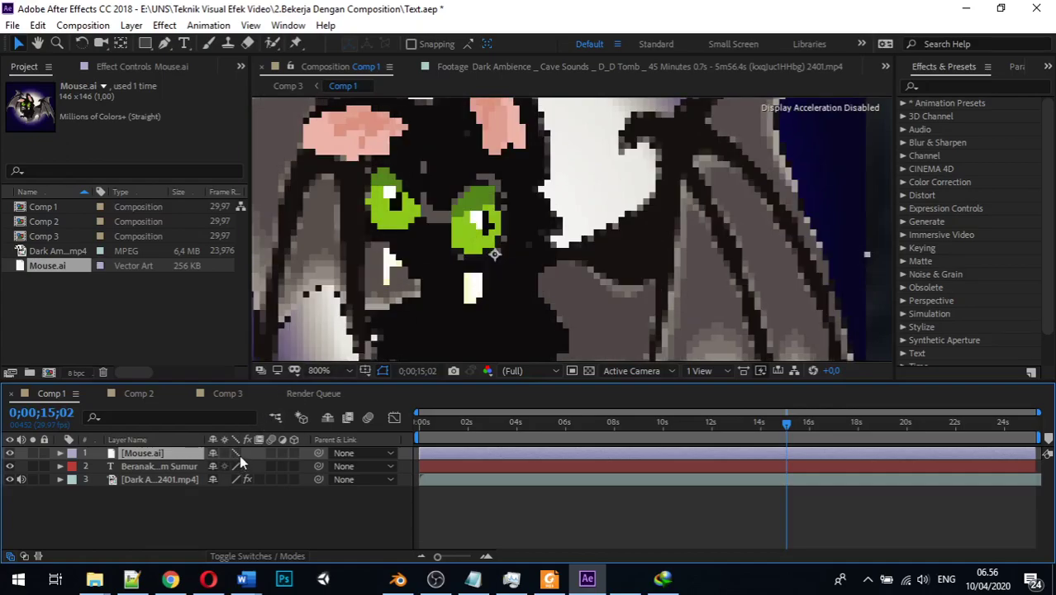
left_click(236, 454)
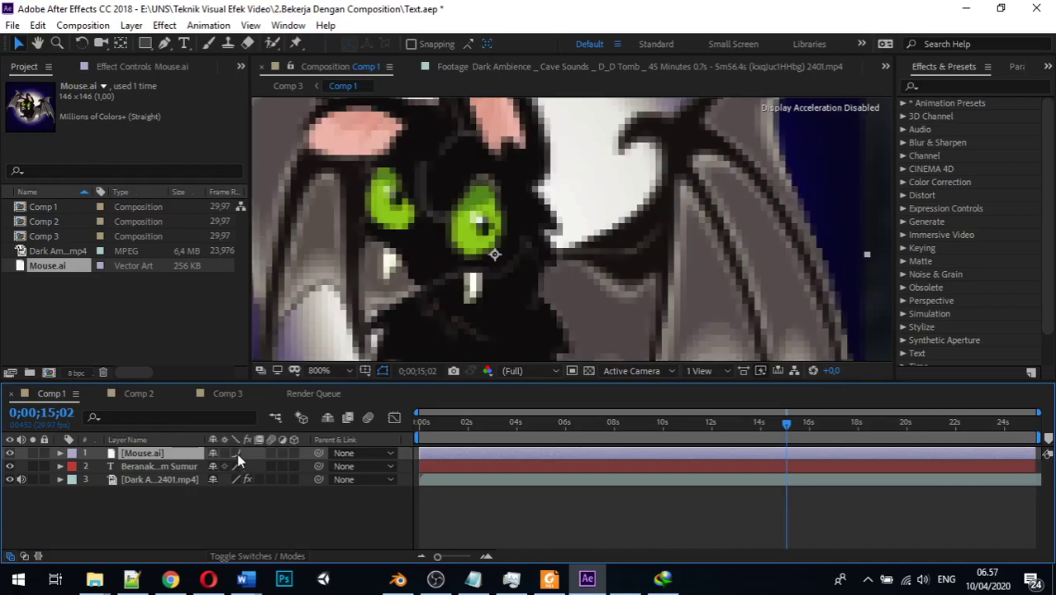
left_click(237, 456)
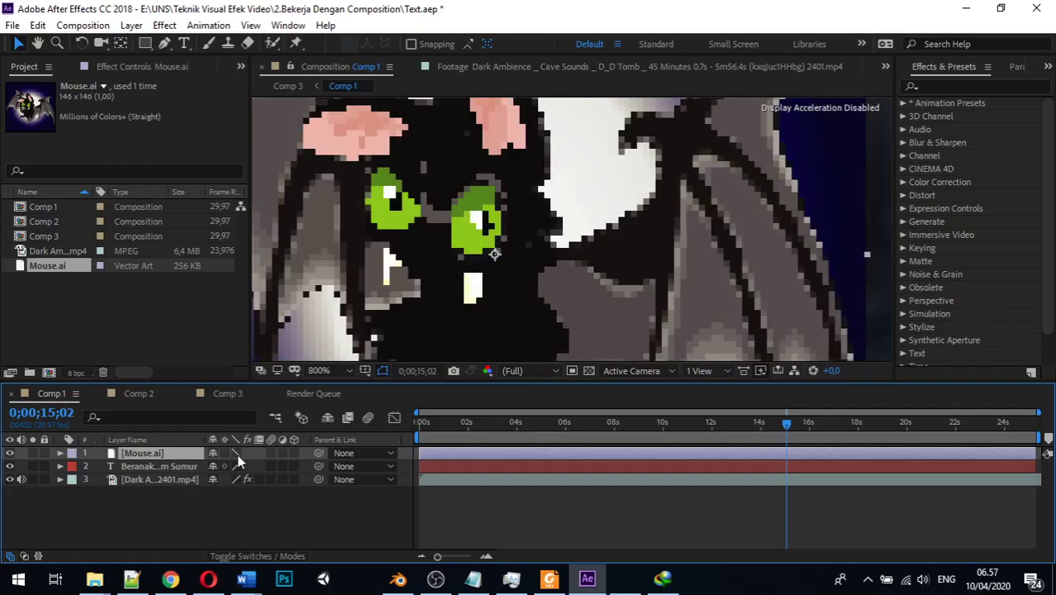
left_click(236, 454)
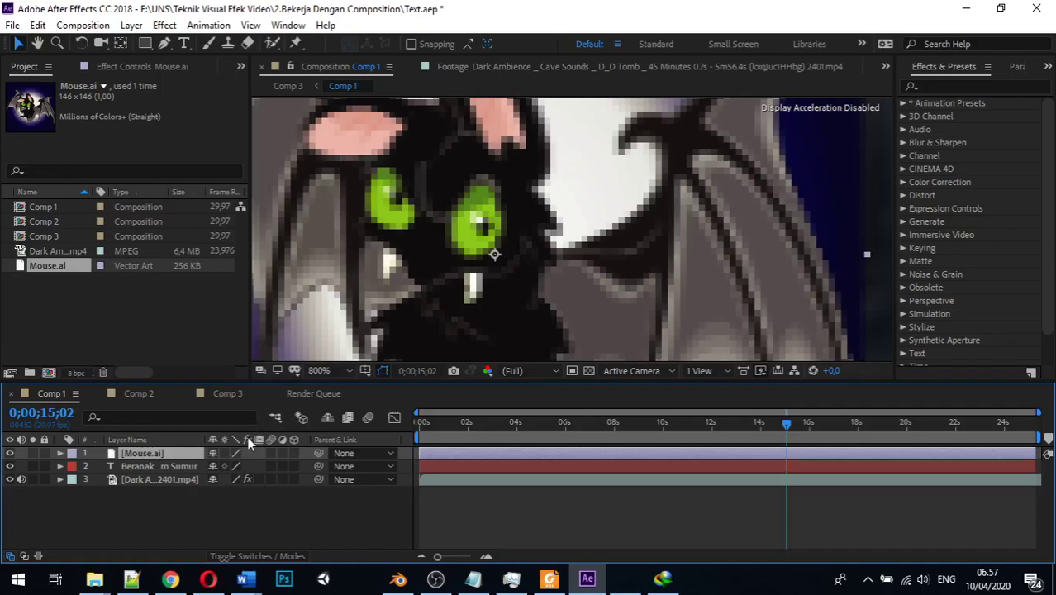
scroll(408, 289, "down", 3)
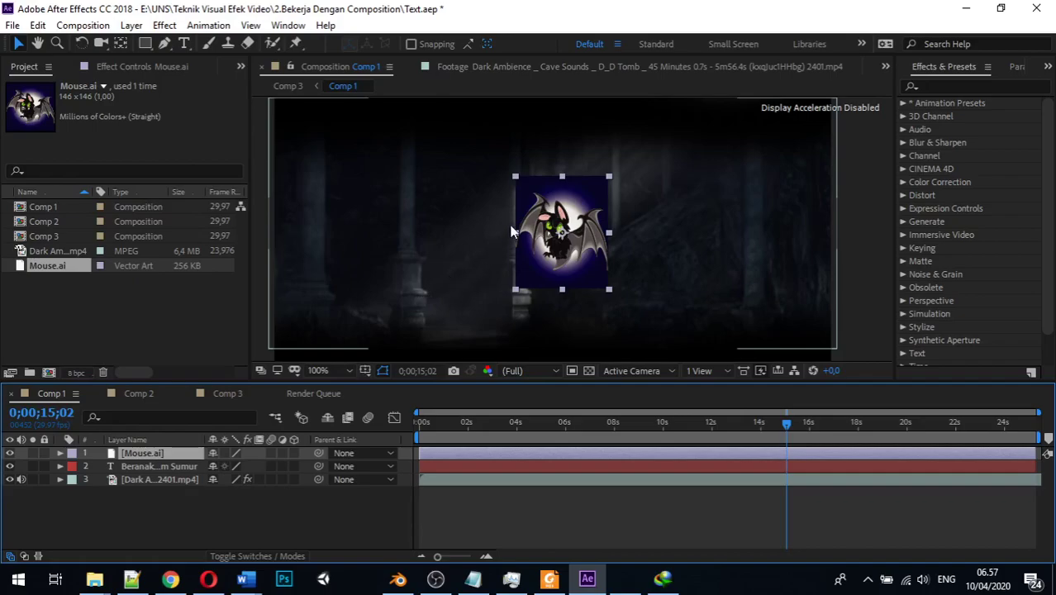
Delete the Mouse.ai layer from Comp 1 and fit the composition view up to 100%
key("Delete")
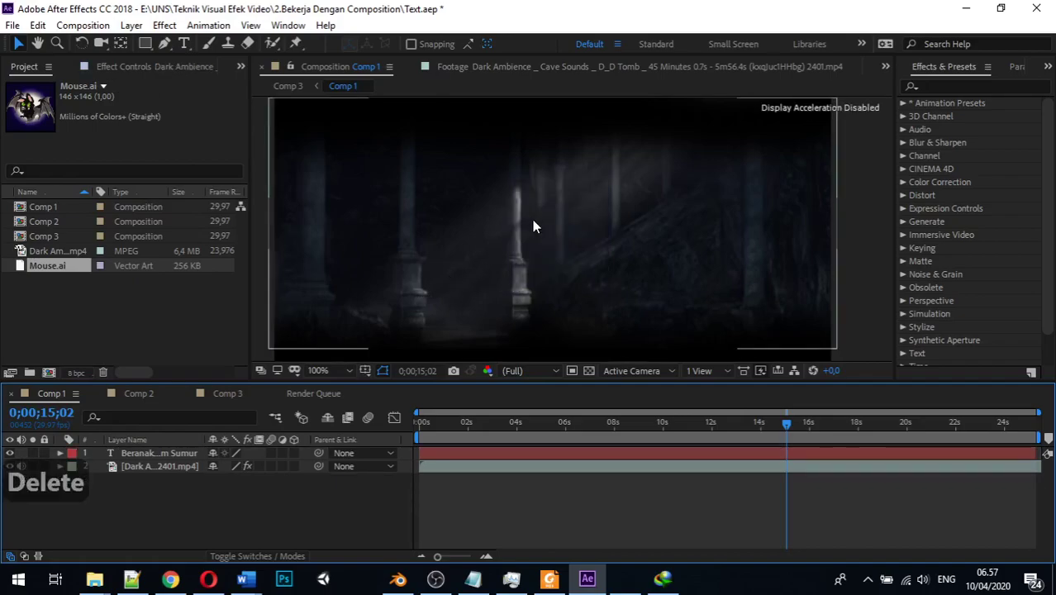
scroll(380, 260, "down", 2)
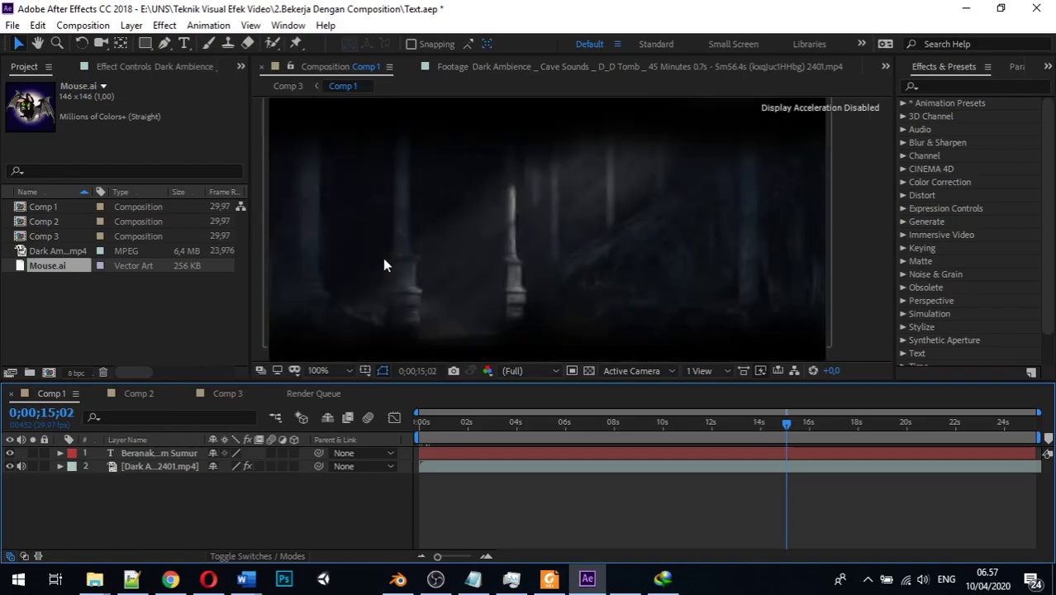
left_click(335, 371)
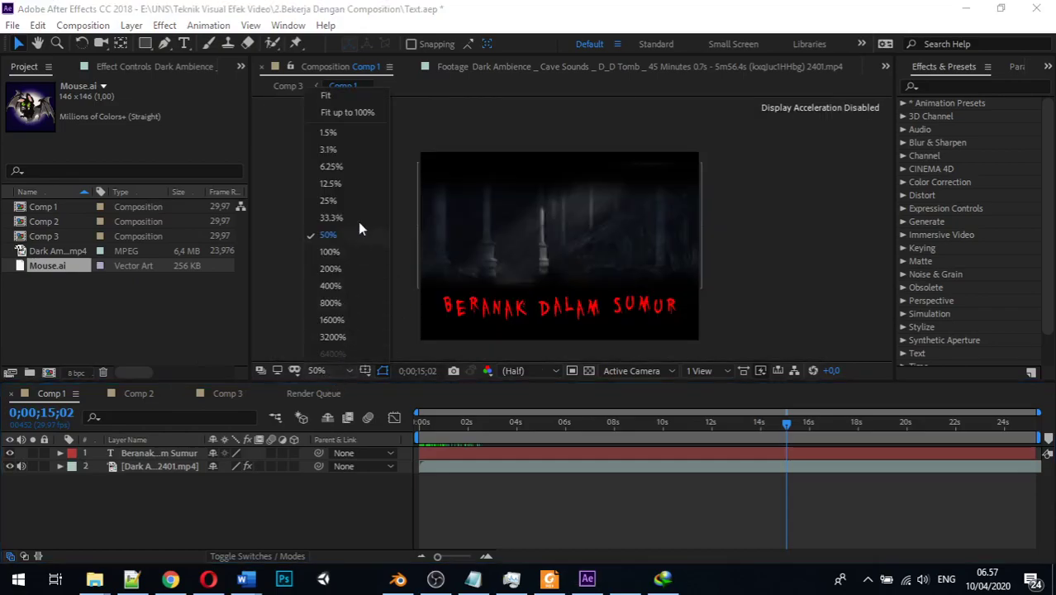
left_click(359, 113)
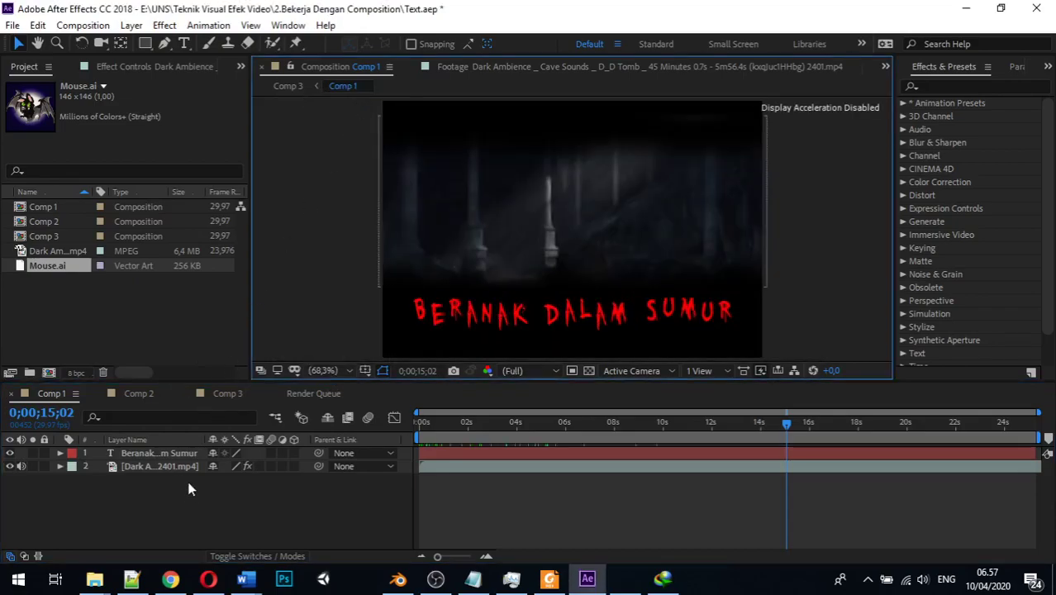
Toggle the red title layer's quality to draft and back to best, comparing the letter edges at up to 400%
left_click(149, 451)
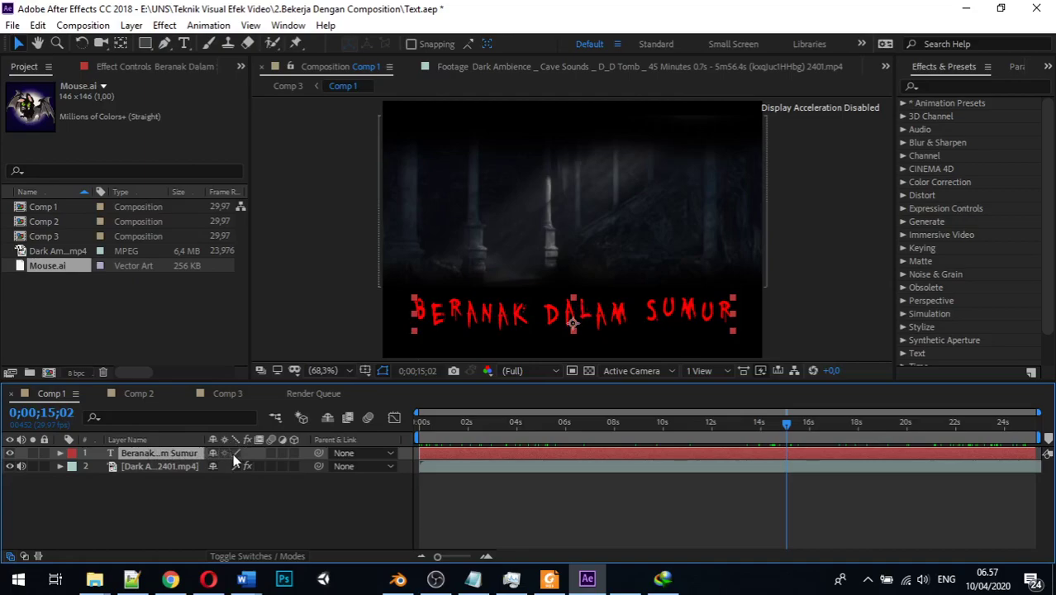
key("period")
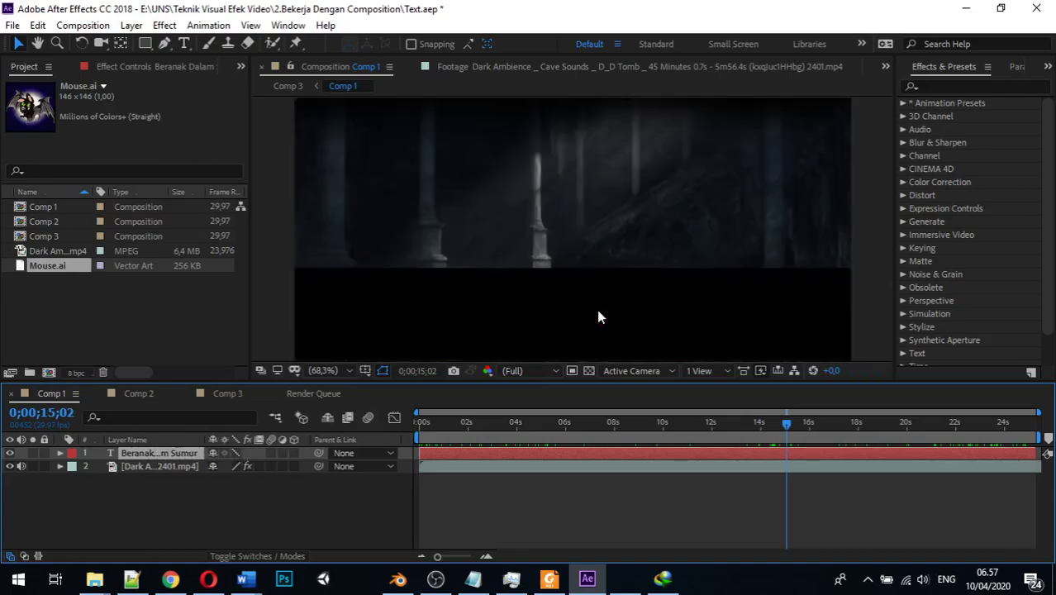
left_click_drag(593, 305, 611, 229)
scroll(618, 299, "up", 2)
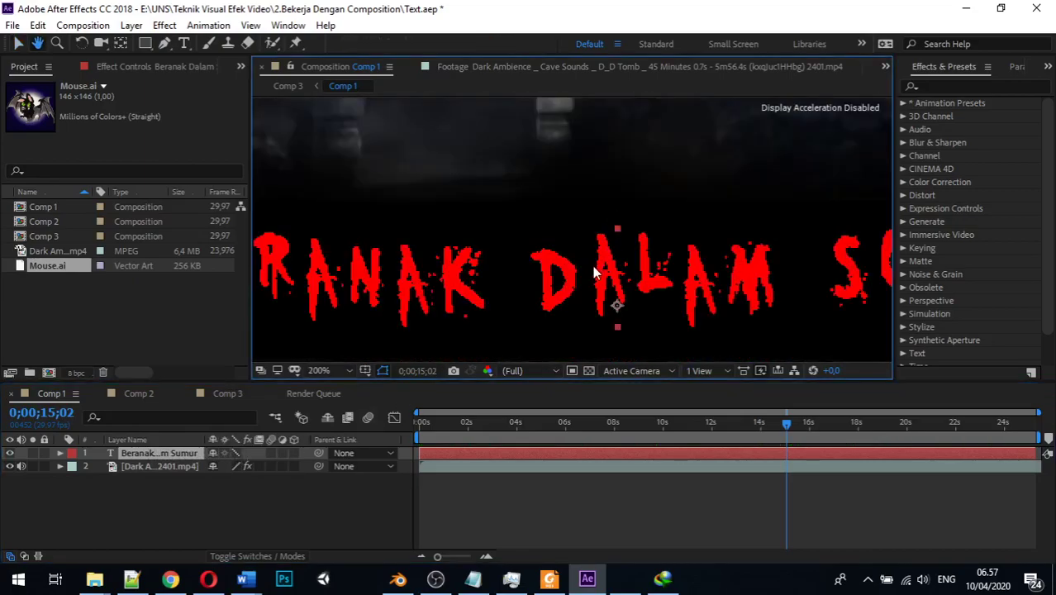
scroll(593, 266, "down", 1)
scroll(589, 277, "up", 1)
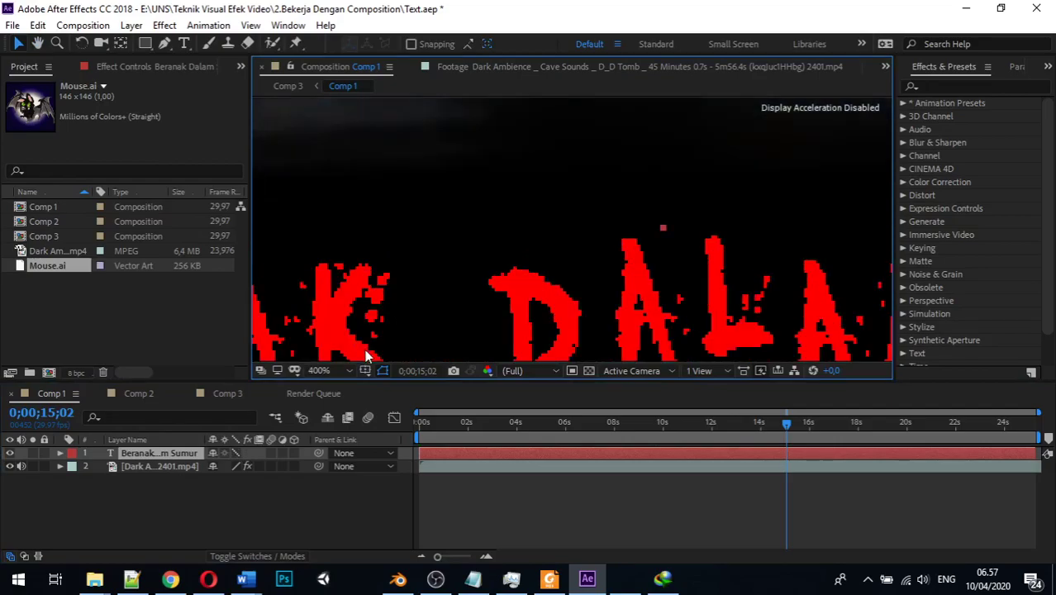
left_click(235, 455)
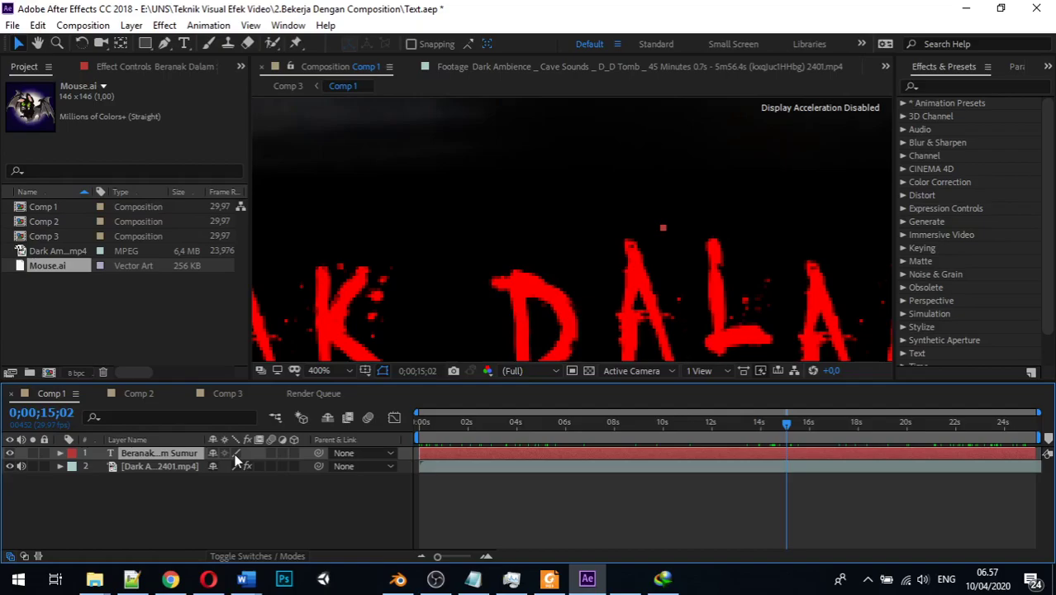
key("shift+slash")
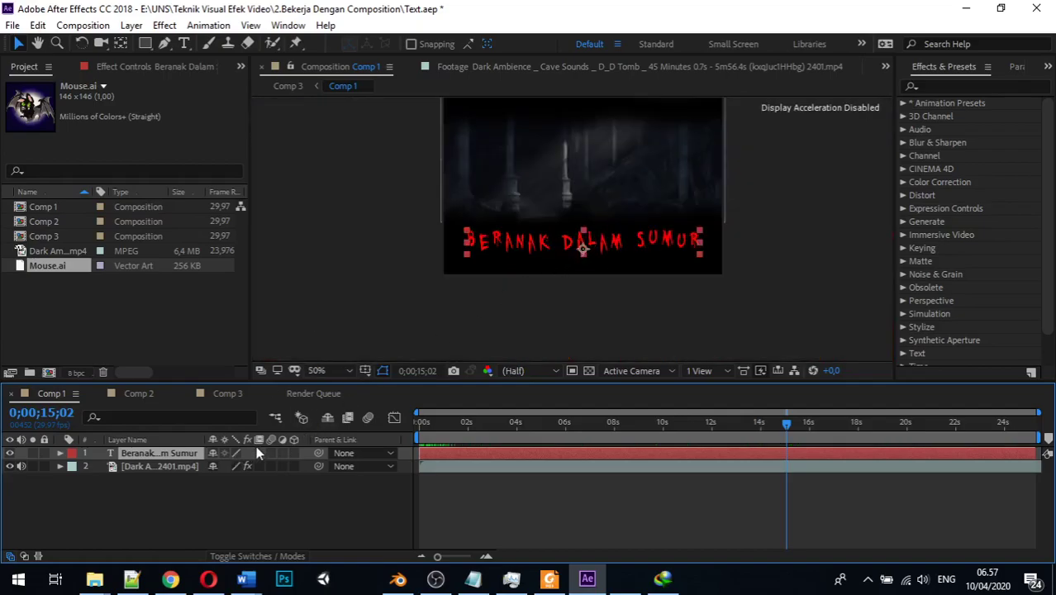
Switch the cave footage layer's effects off and back on to compare the image with and without them
left_click(237, 466)
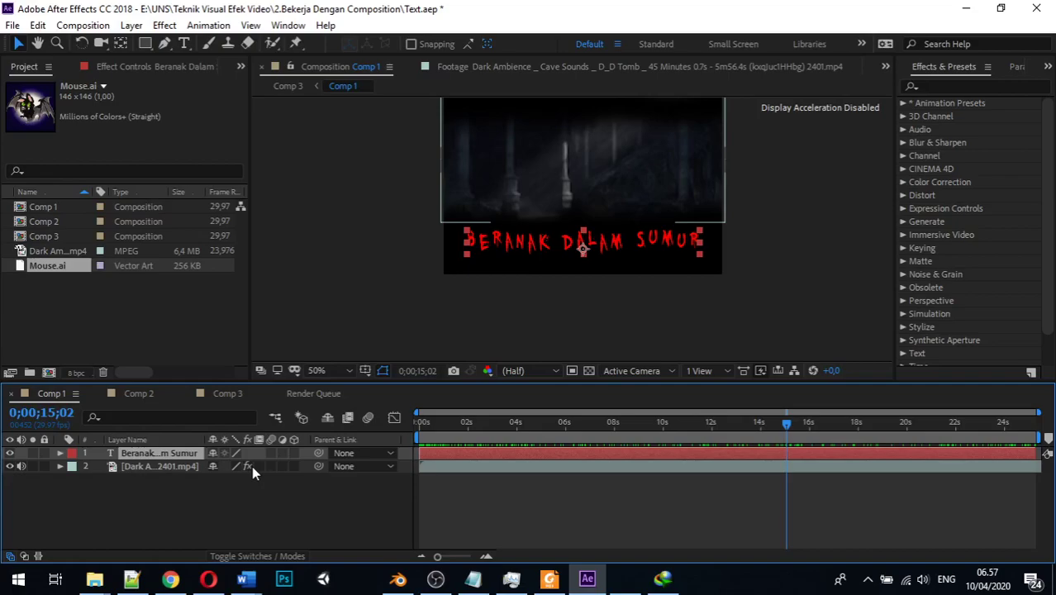
left_click(248, 466)
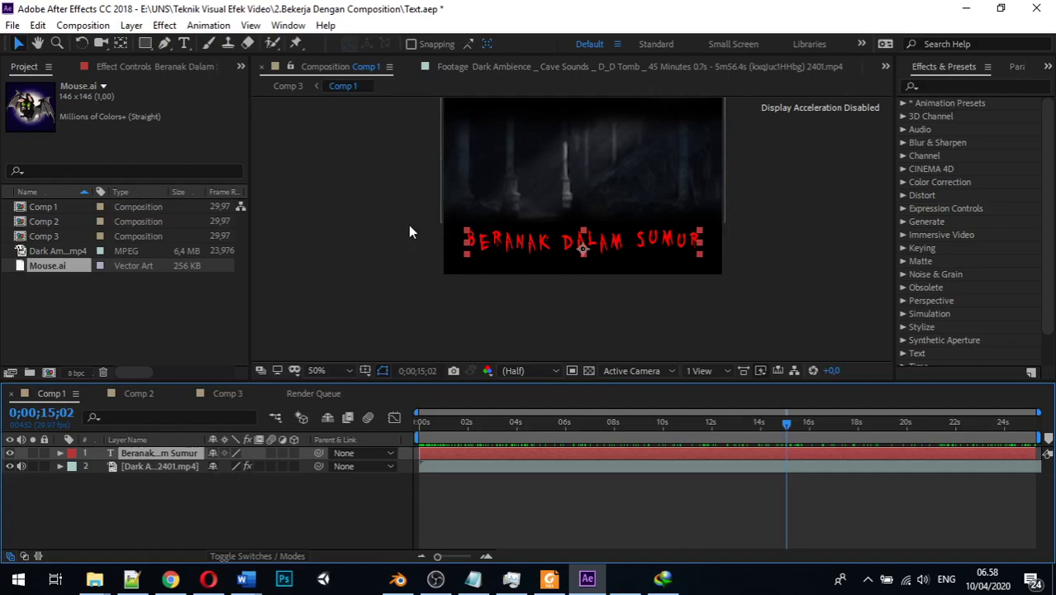
mouse_move(402, 210)
left_mouse_down()
mouse_move(388, 231)
mouse_move(398, 212)
left_mouse_up()
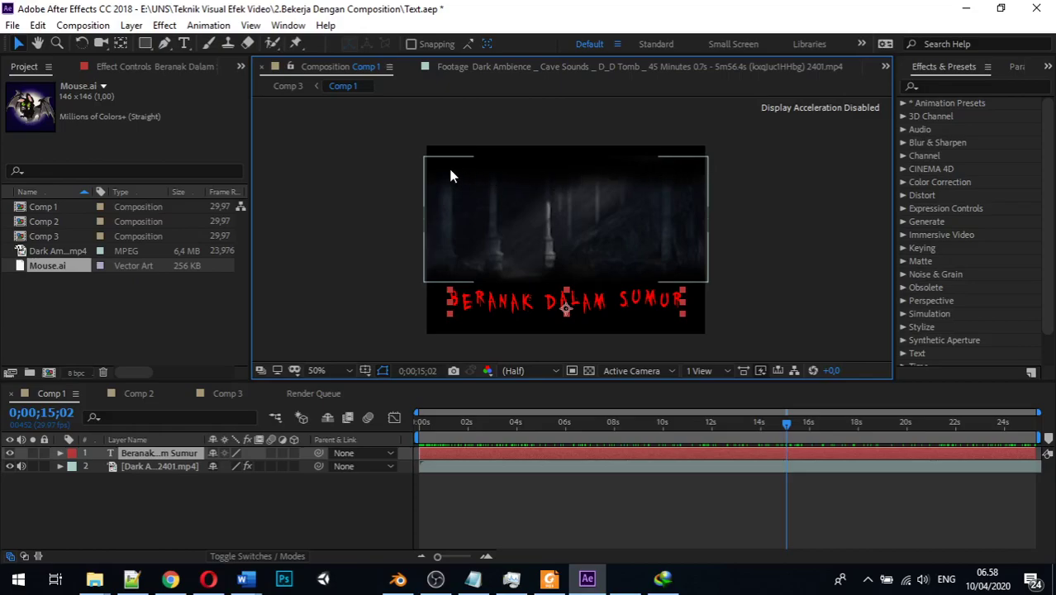
left_click(248, 468)
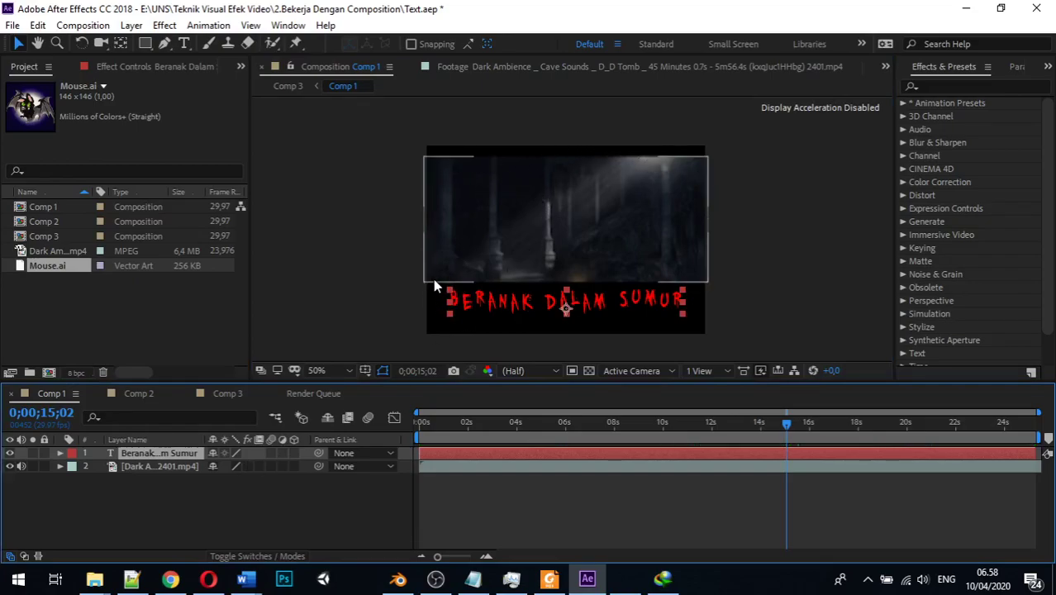
left_click(248, 466)
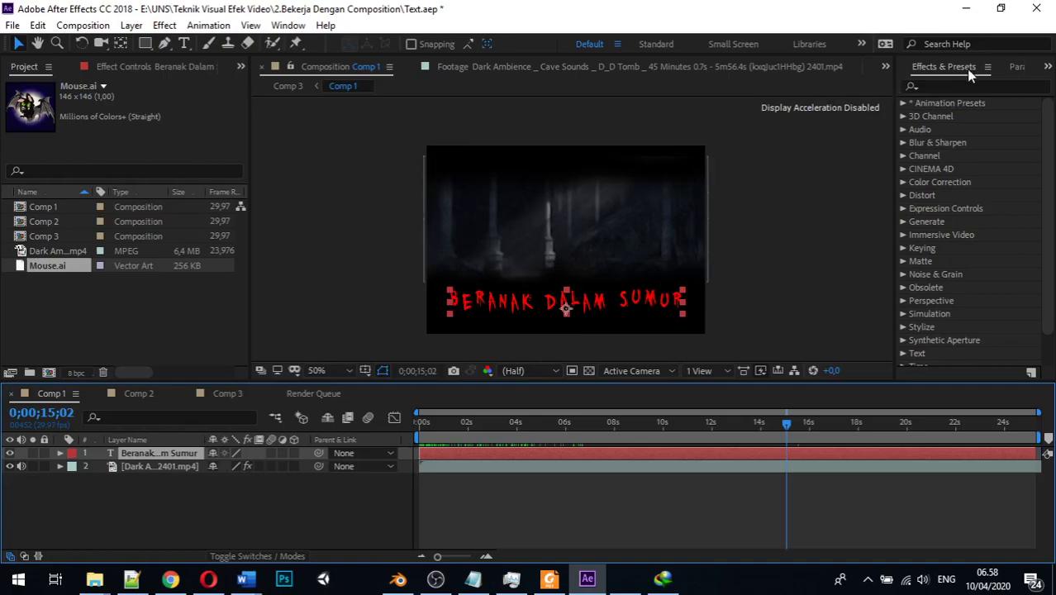
Find the Contrast - luminance preset by searching for "contrast" and apply it to the cave footage layer
scroll(966, 68, "down", 1)
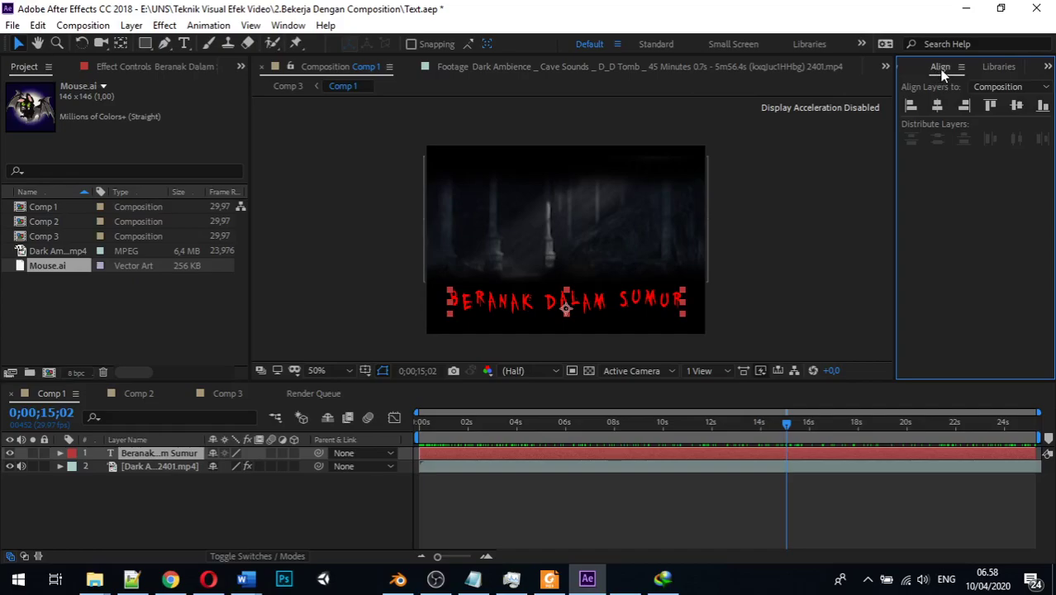
scroll(945, 74, "down", 1)
scroll(945, 75, "up", 3)
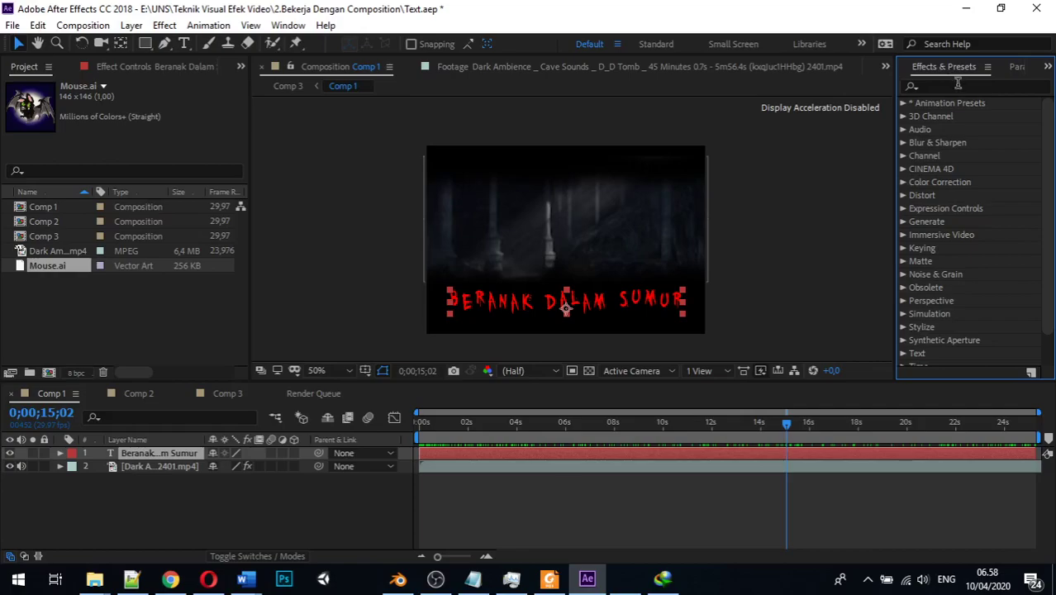
left_click(958, 87)
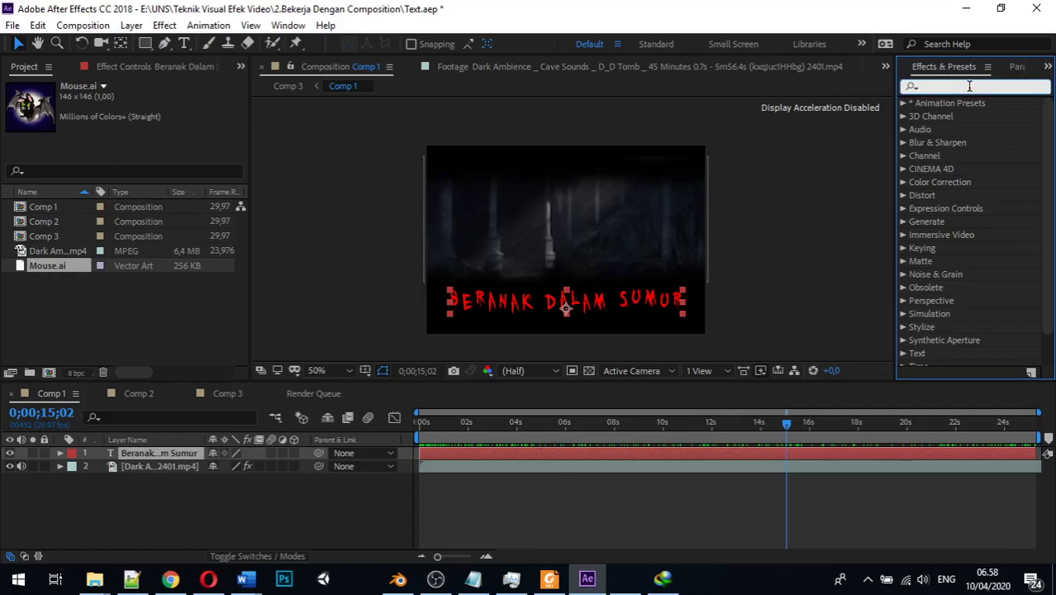
type("co")
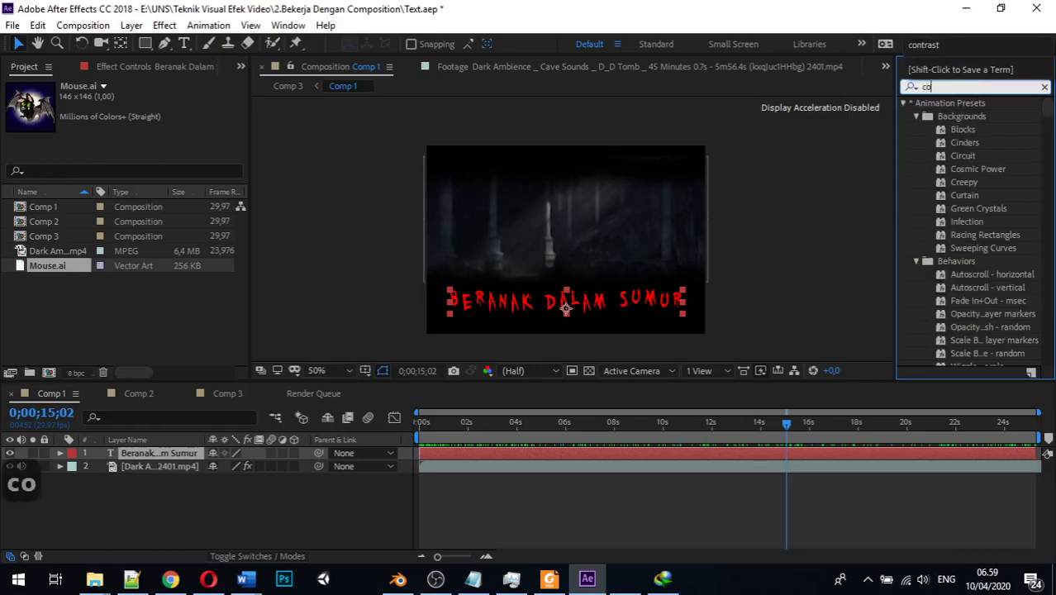
type("ntrast")
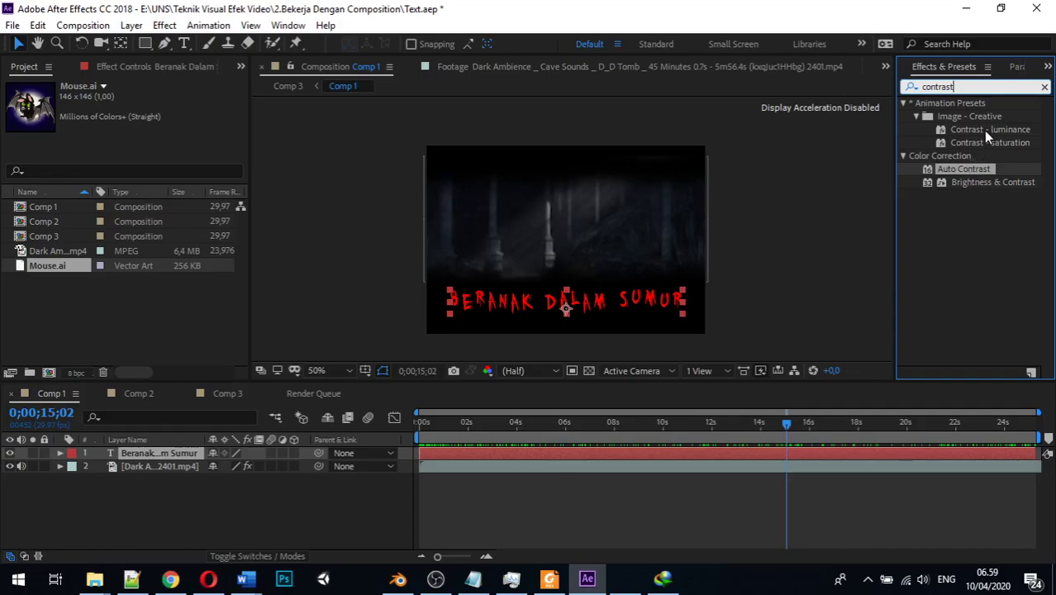
left_click_drag(986, 131, 172, 466)
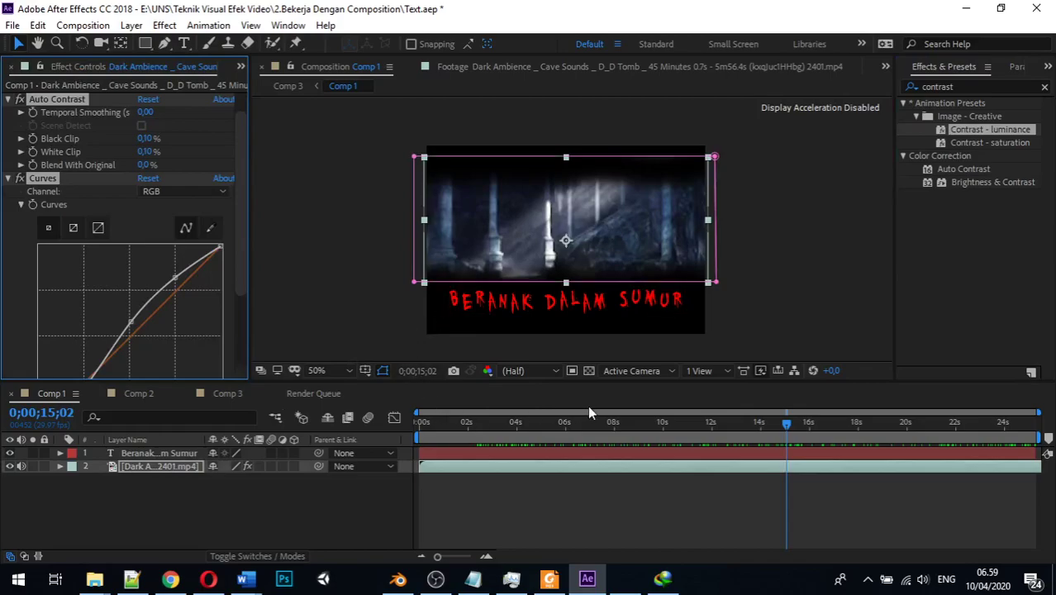
Preview Comp 1 from its start at 50% magnification, and again with the view set to Fit
left_click_drag(796, 421, 405, 402)
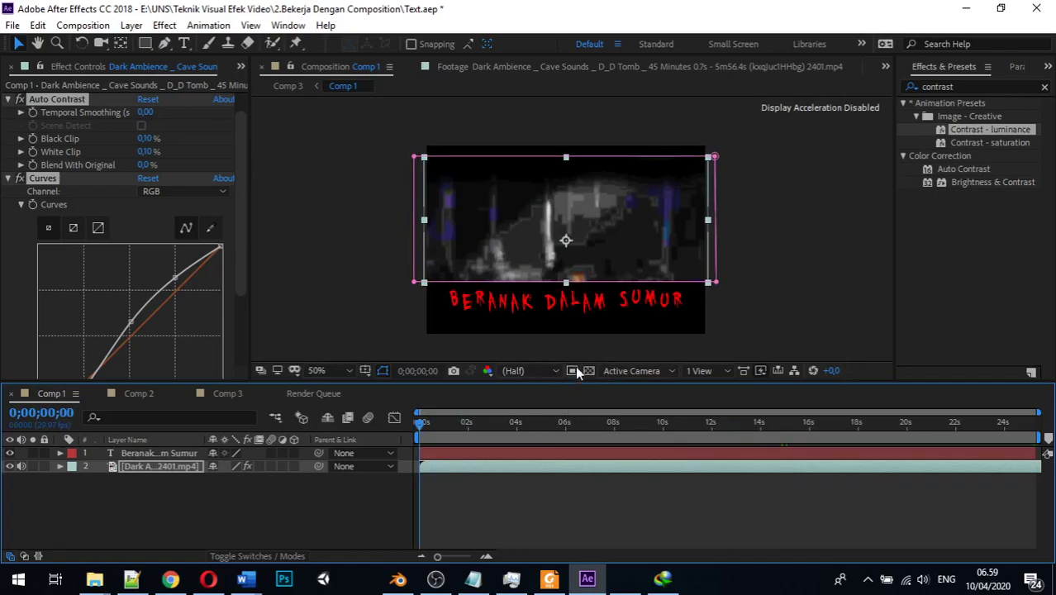
key("space")
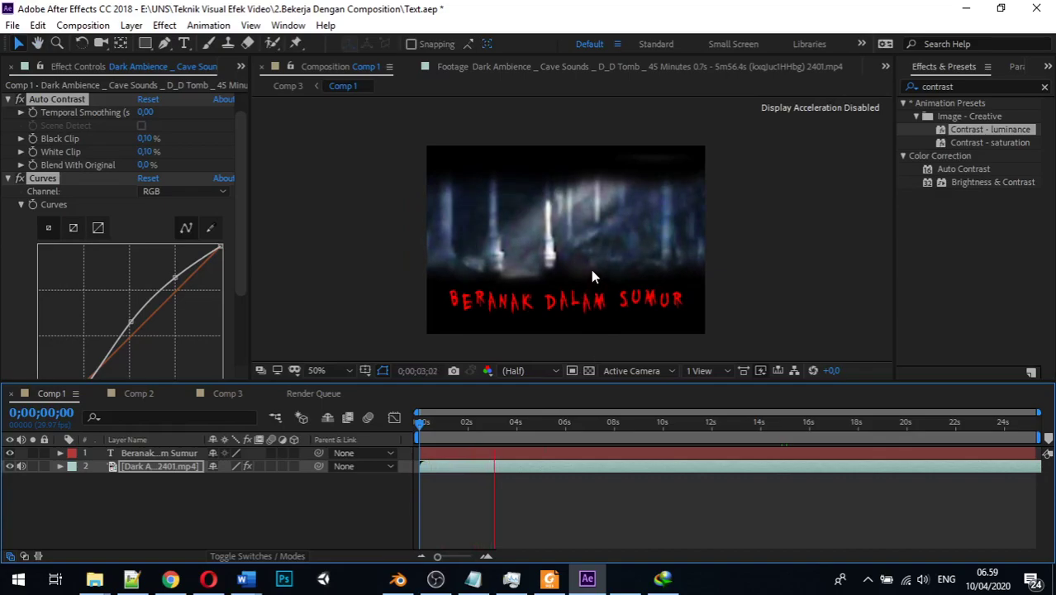
key("space")
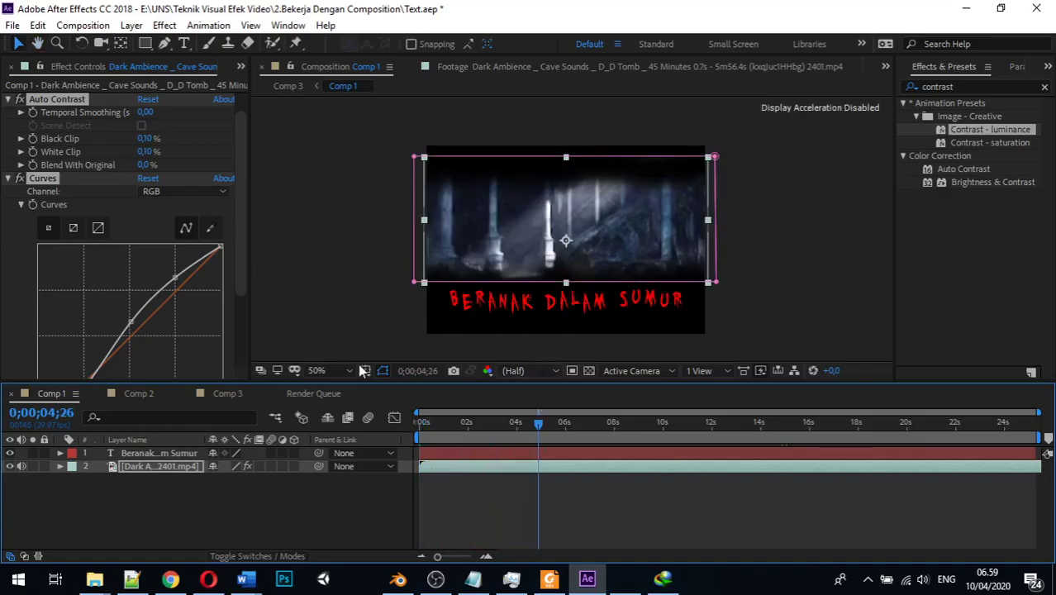
left_click(331, 370)
left_click(354, 95)
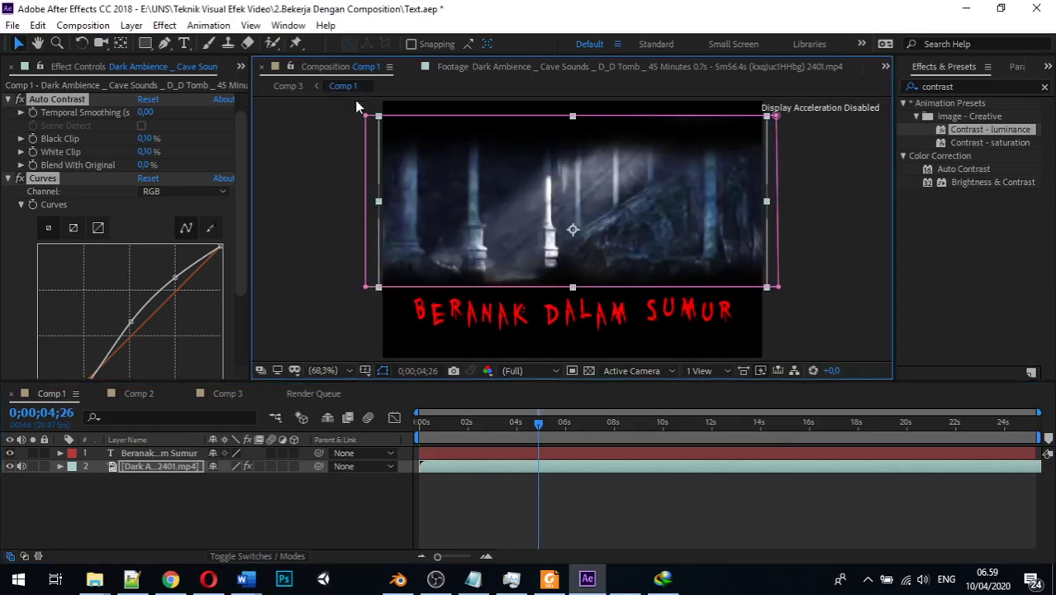
left_click(512, 421)
key("Home")
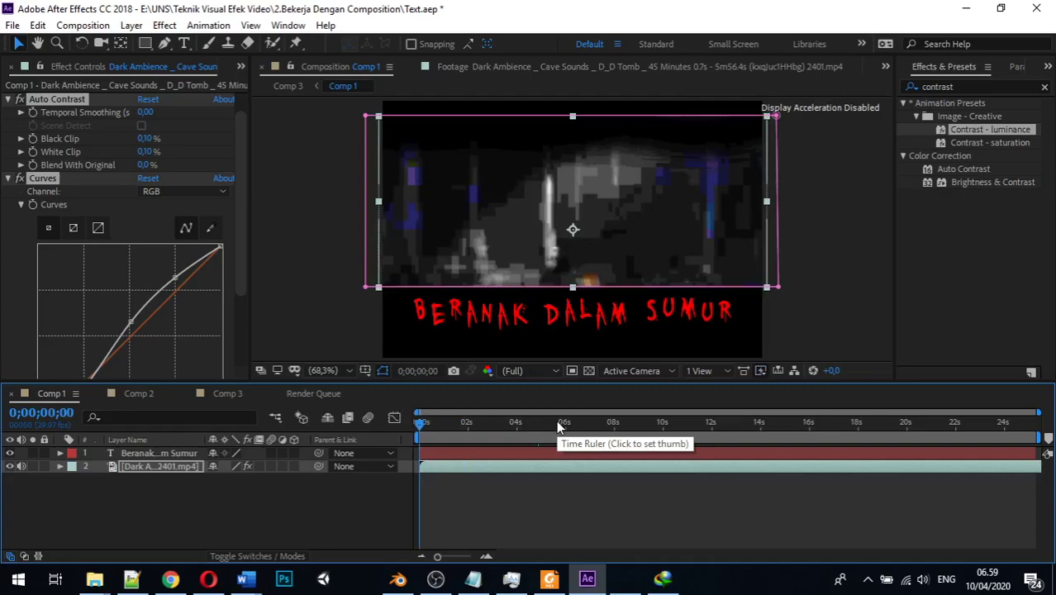
key("space")
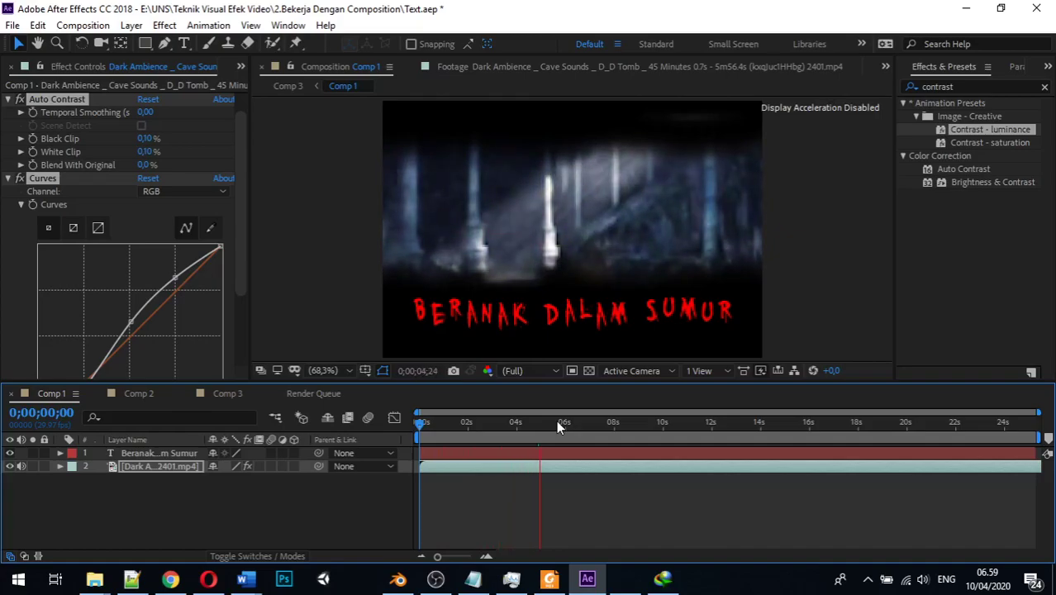
key("space")
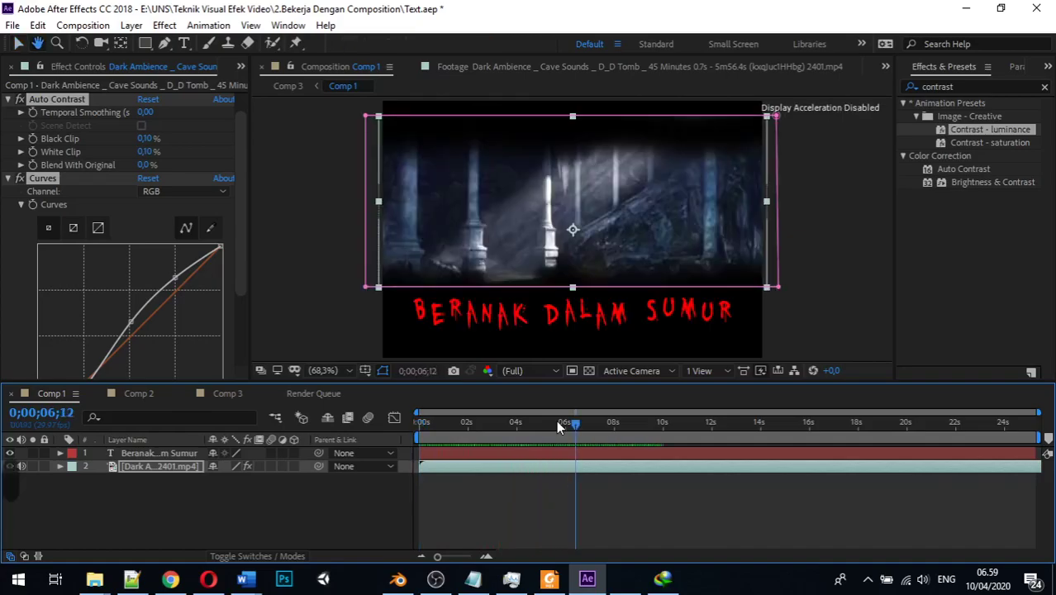
Switch off the cave footage layer's effects, undo back to before the Contrast - luminance preset was applied, and deselect all layers
left_click(247, 467)
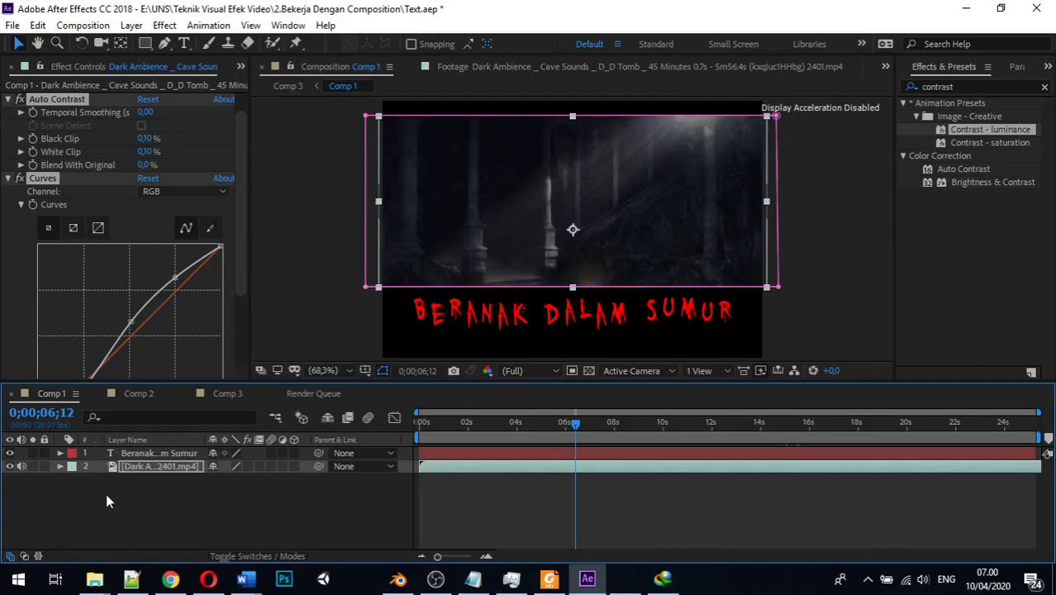
key("ctrl+z")
key("ctrl+z")
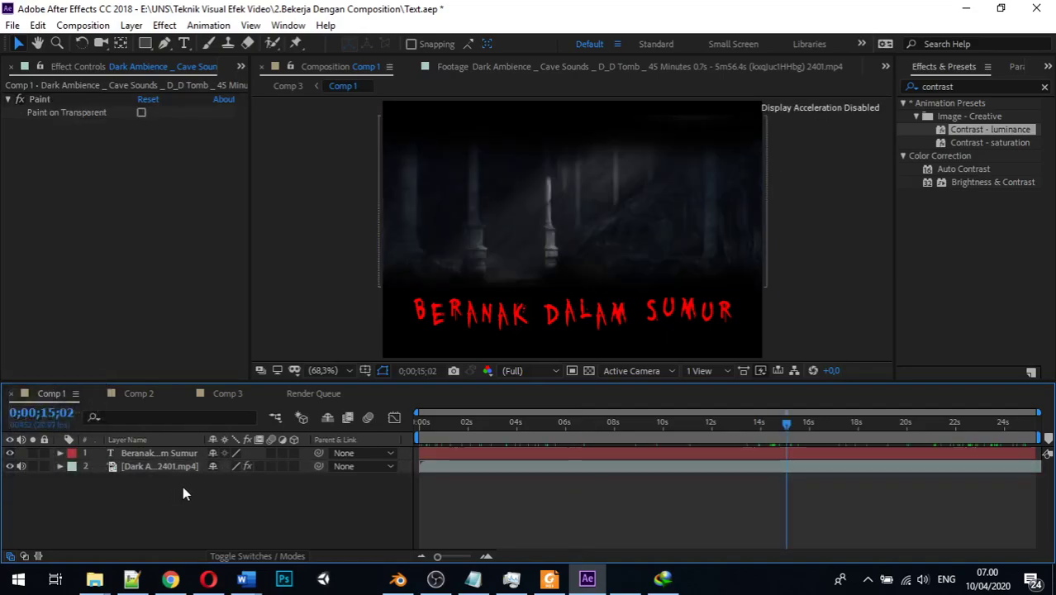
key("ctrl+z")
key("ctrl+z")
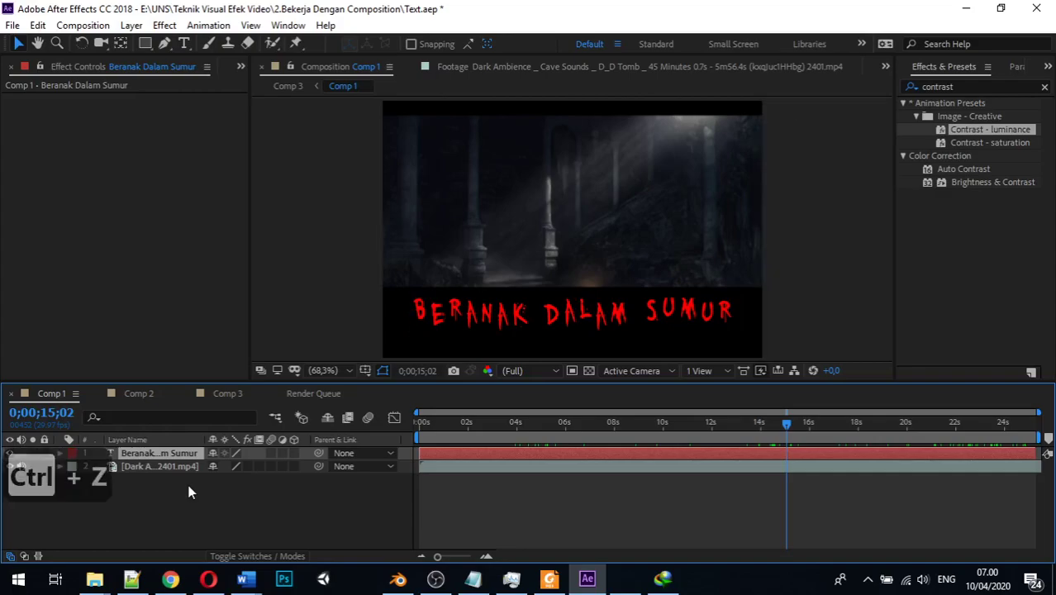
left_click(276, 497)
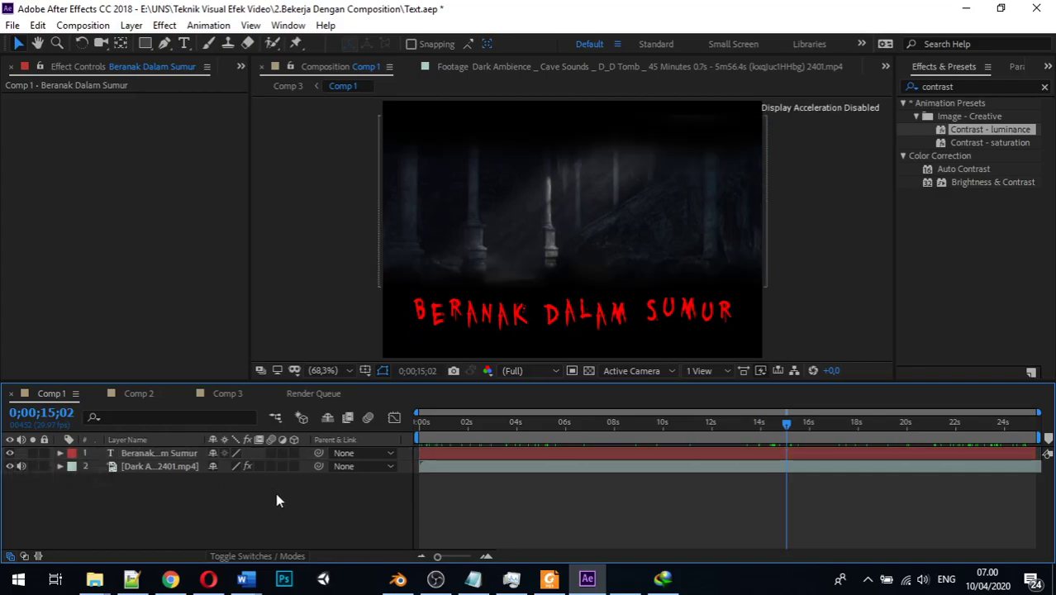